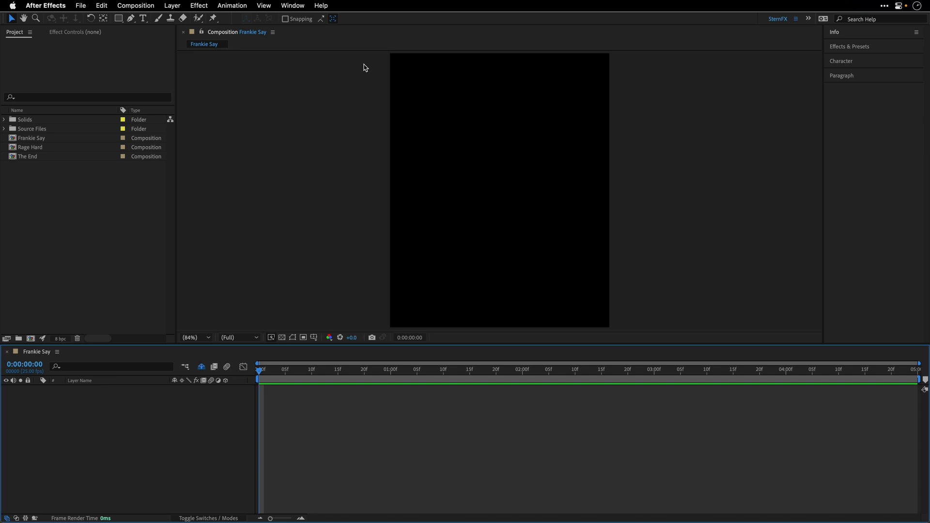
# - Switch to Illustrator's The End.ai and select the quote's first line, AND IN THE END
pyautogui.hotkey('ctrl', 'Left')
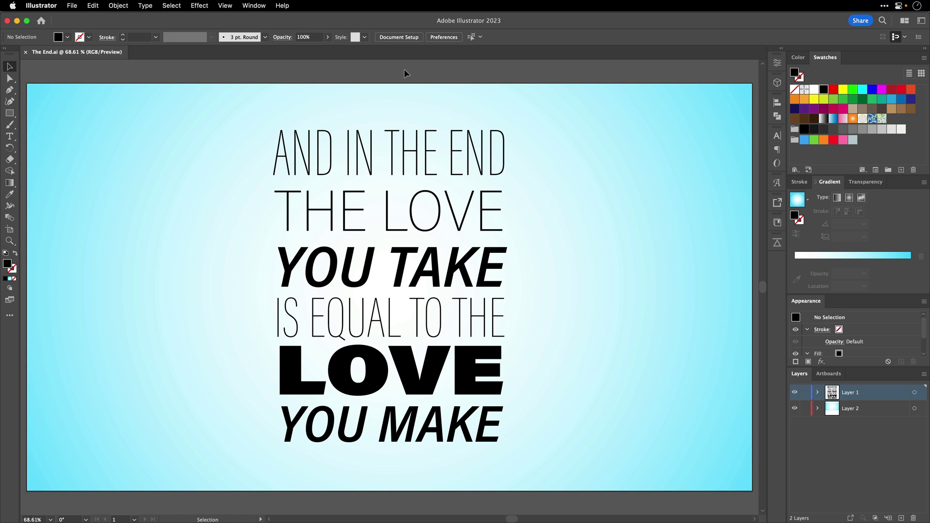
pyautogui.click(389, 135)
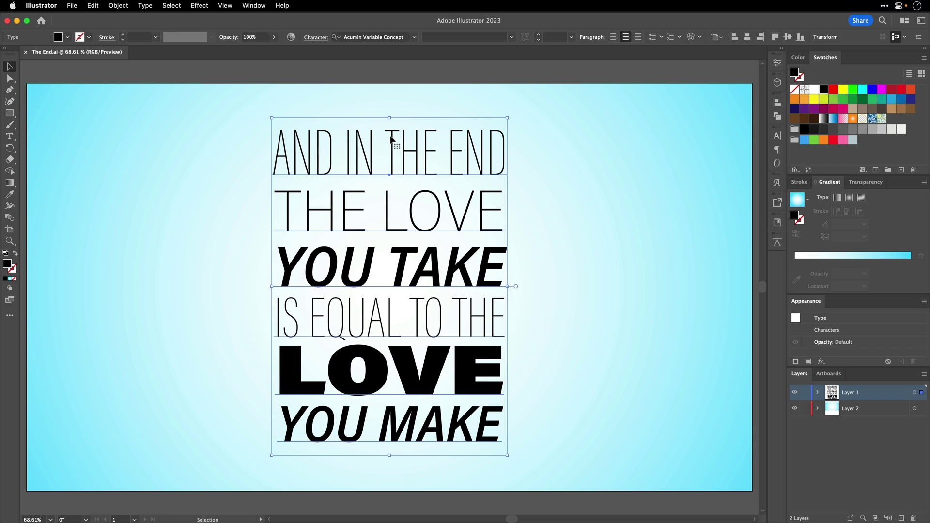
pyautogui.doubleClick(389, 137)
pyautogui.tripleClick(390, 139)
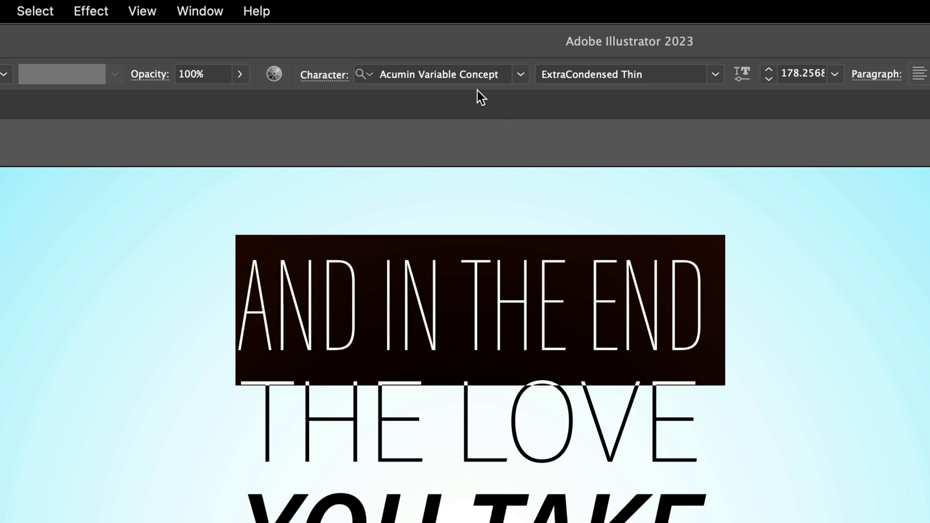
# - Try out the Weight, Width and Slant axes on AND IN THE END, ending thin and slightly italic
pyautogui.click(743, 79)
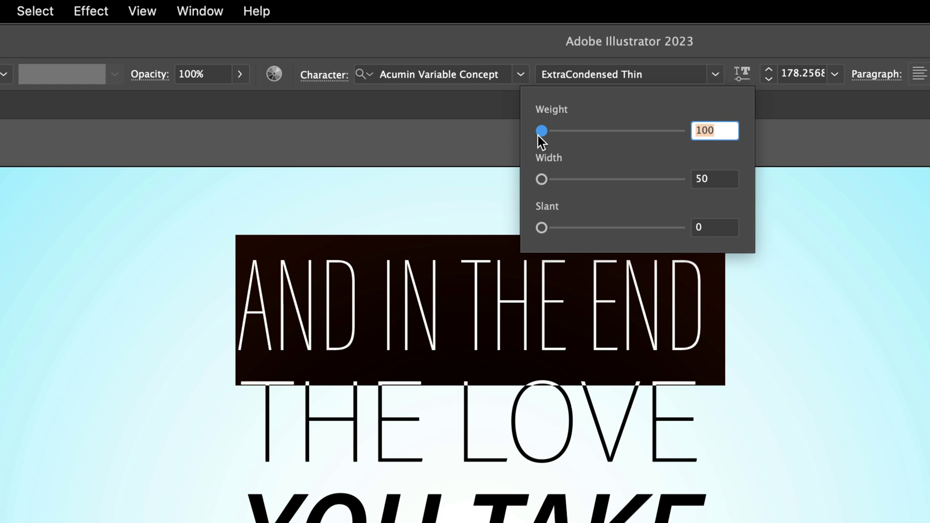
pyautogui.moveTo(541, 131); pyautogui.dragTo(691, 139)
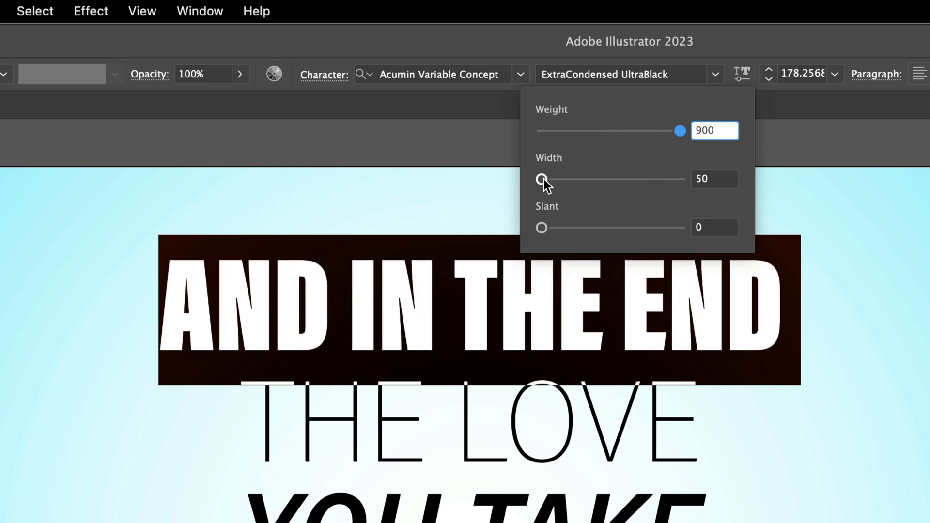
pyautogui.moveTo(541, 179); pyautogui.dragTo(650, 180)
pyautogui.moveTo(540, 228)
pyautogui.mouseDown()
pyautogui.moveTo(706, 233)
pyautogui.moveTo(538, 227)
pyautogui.mouseUp()
pyautogui.moveTo(650, 179); pyautogui.dragTo(570, 179)
pyautogui.moveTo(682, 131); pyautogui.dragTo(552, 135)
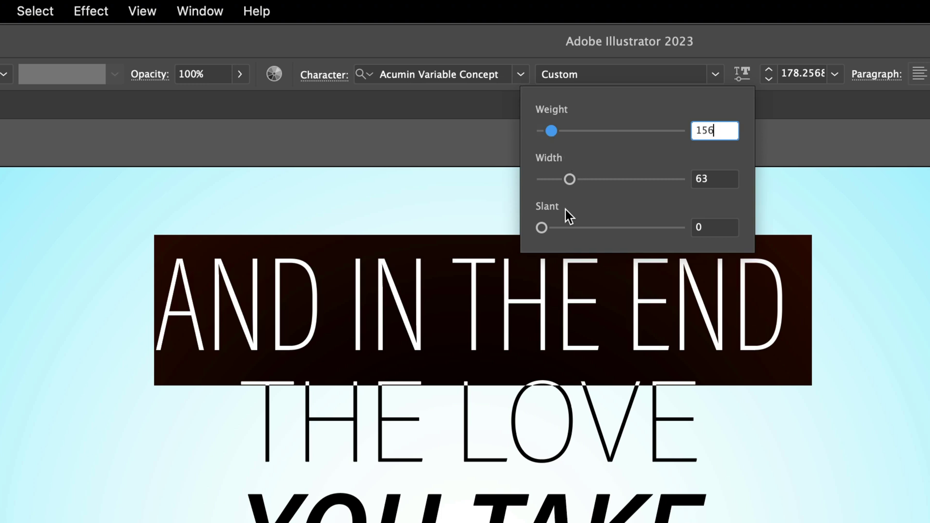
pyautogui.moveTo(541, 227); pyautogui.dragTo(583, 229)
pyautogui.moveTo(570, 179); pyautogui.dragTo(550, 179)
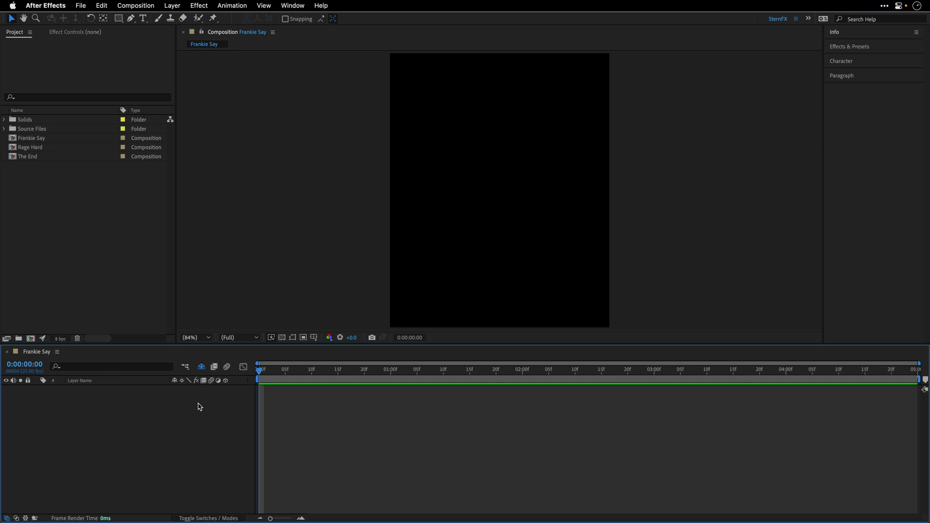
# - Create a new white solid named RELAX in the Frankie Say composition
pyautogui.press('super+y')
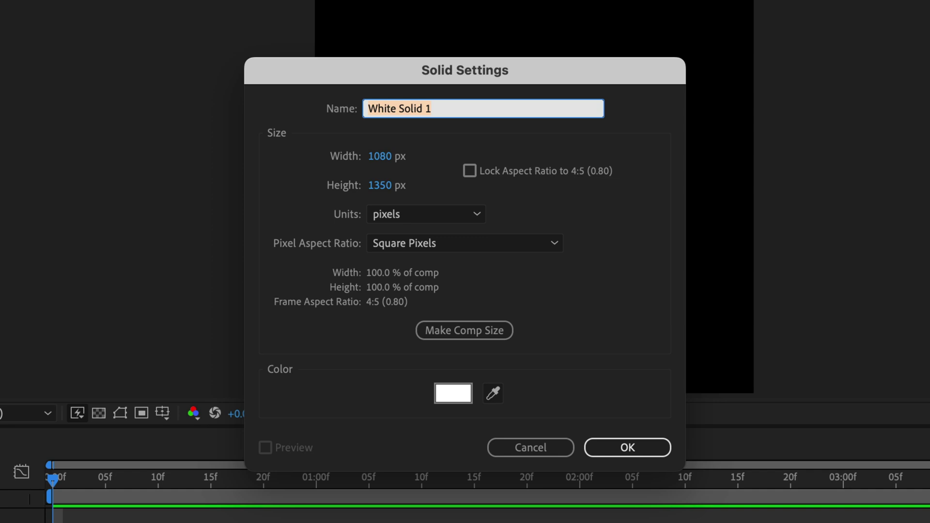
pyautogui.write('RELAX')
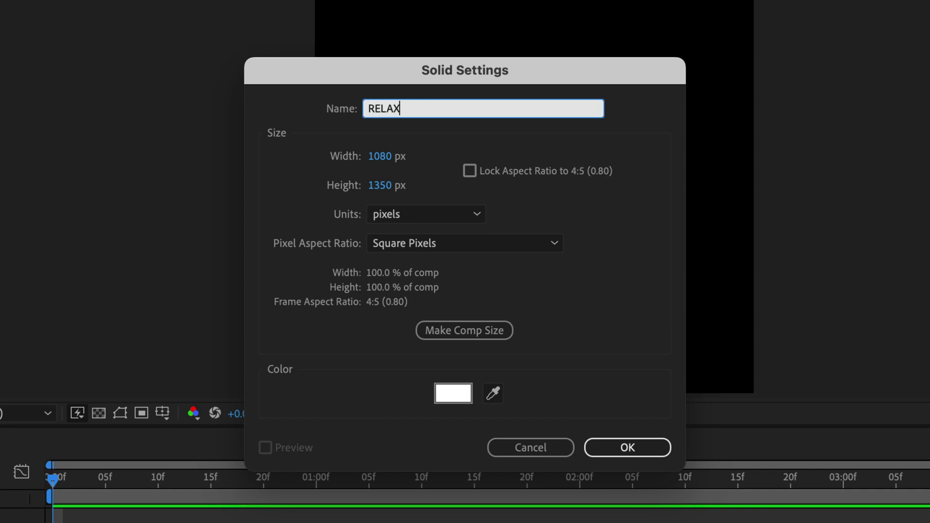
pyautogui.click(621, 448)
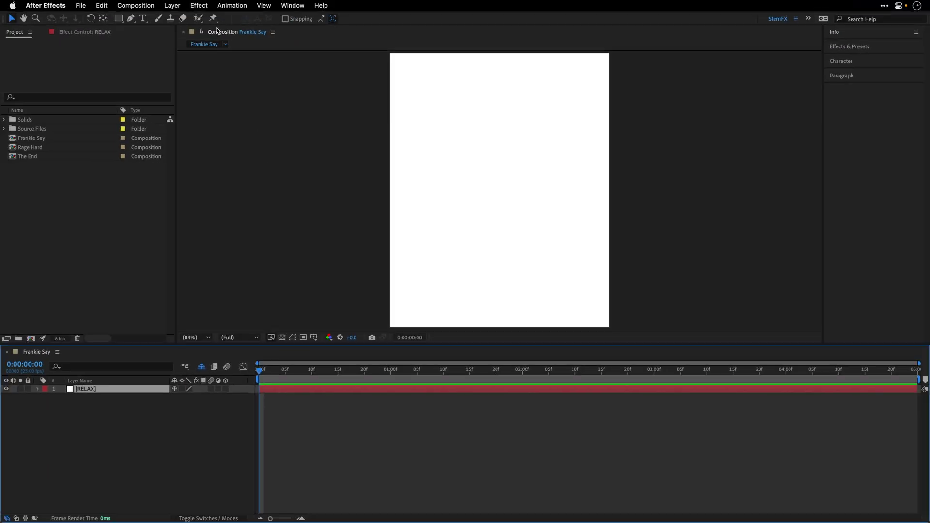
# - Apply the Braindot Design VariFont effect to the RELAX solid
pyautogui.click(199, 5)
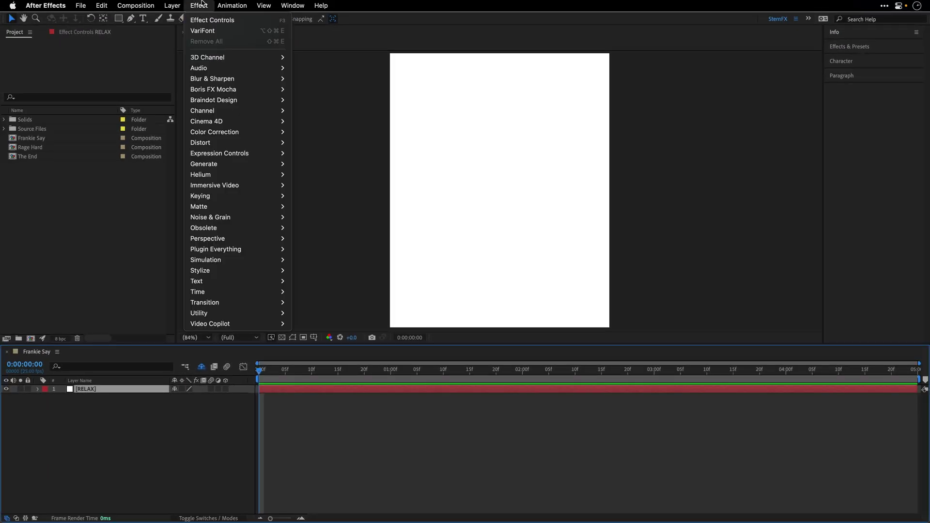
pyautogui.moveTo(210, 104)
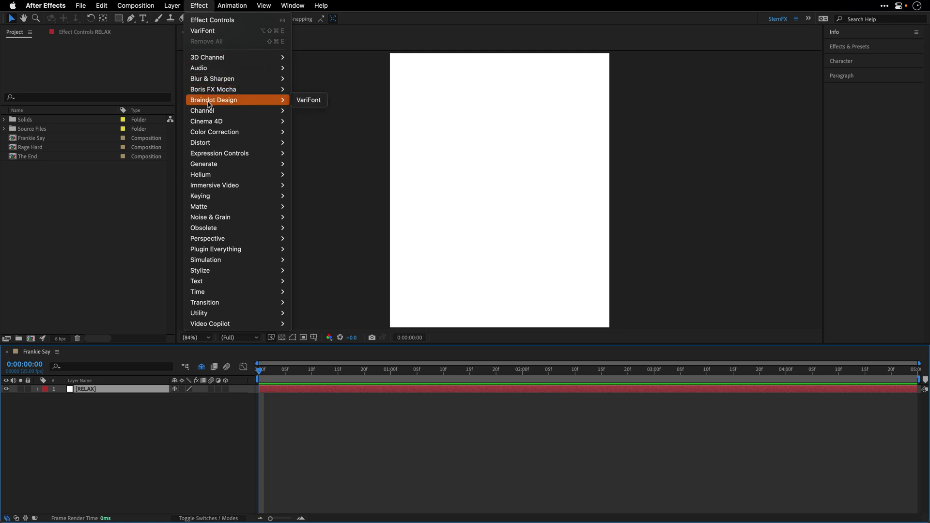
pyautogui.click(305, 101)
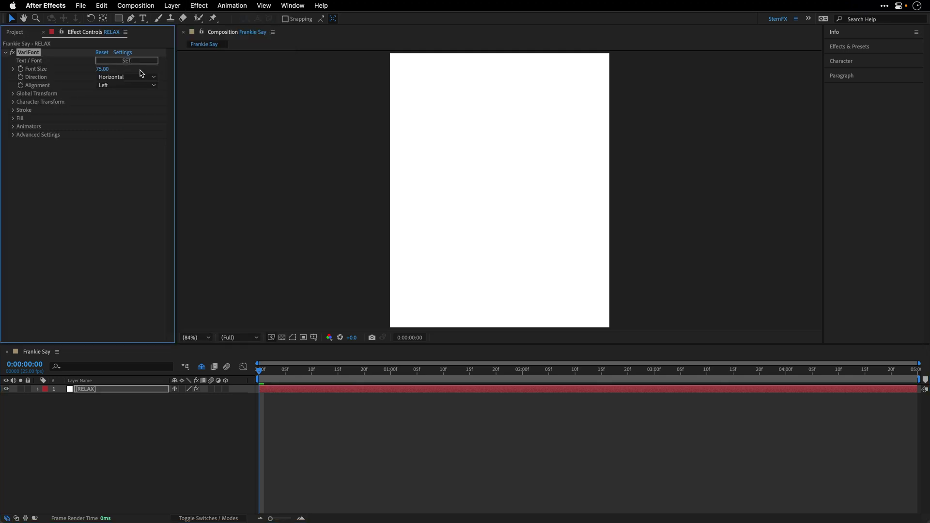
# - In VariFont's settings, pick the variable font Roboto Flex and replace the sample text with FRANKIE SAY
pyautogui.click(124, 63)
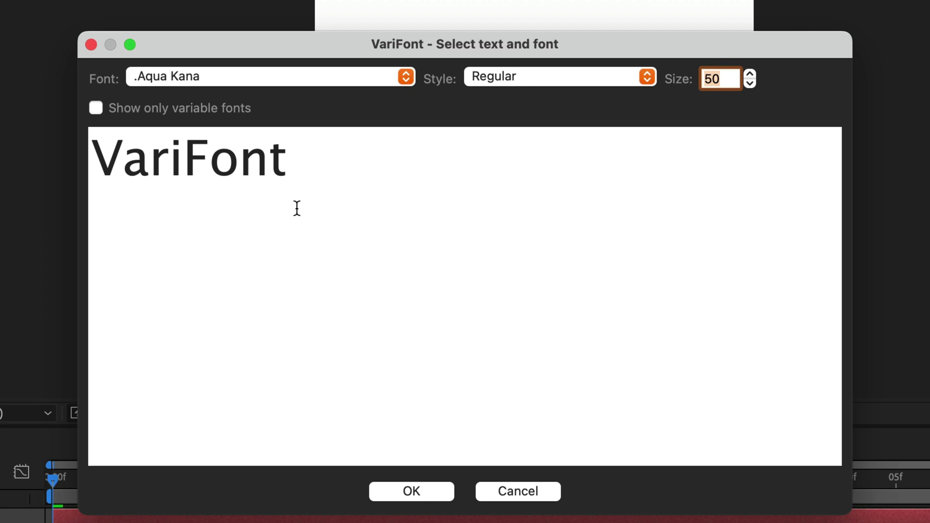
pyautogui.click(96, 107)
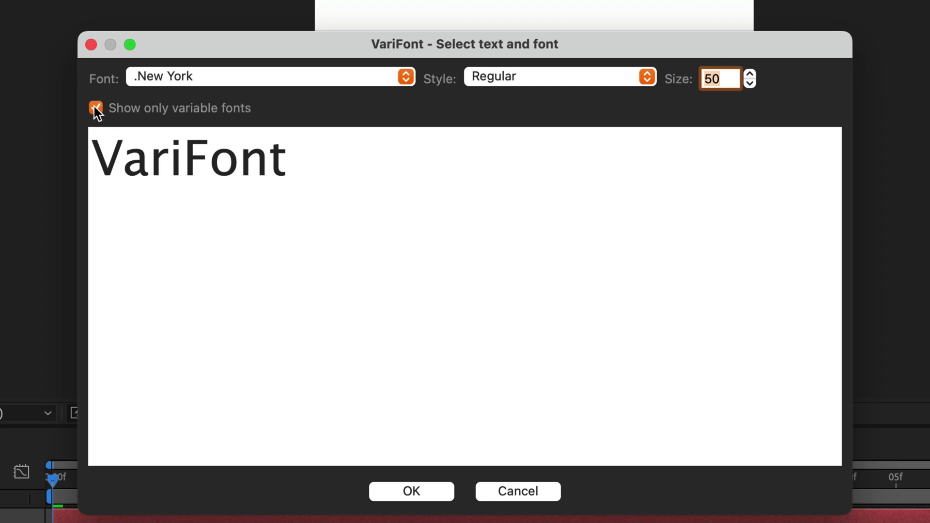
pyautogui.click(256, 80)
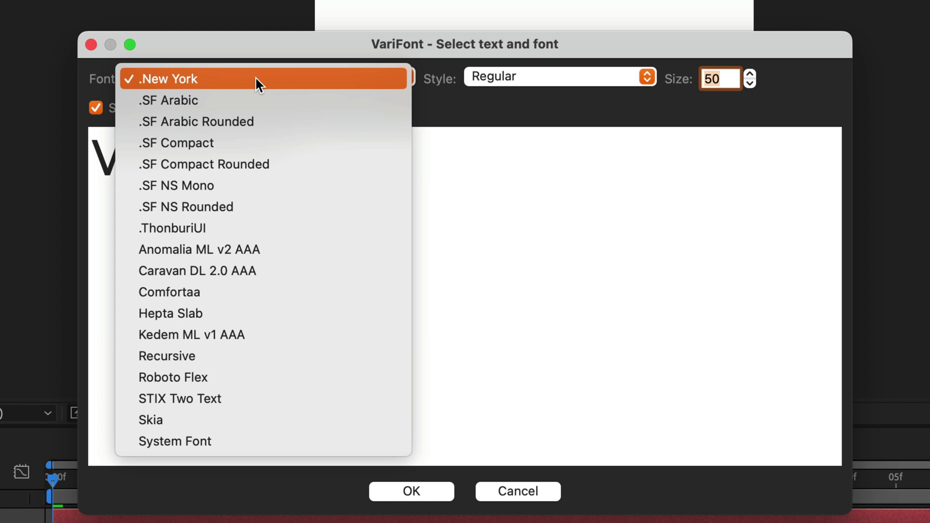
pyautogui.click(151, 379)
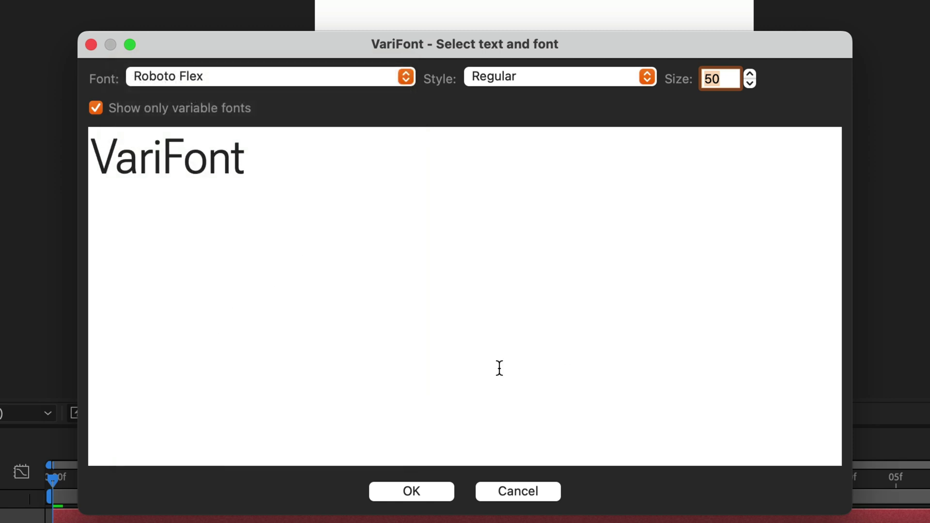
pyautogui.click(189, 171)
pyautogui.moveTo(276, 164); pyautogui.dragTo(94, 159)
pyautogui.press('BackSpace')
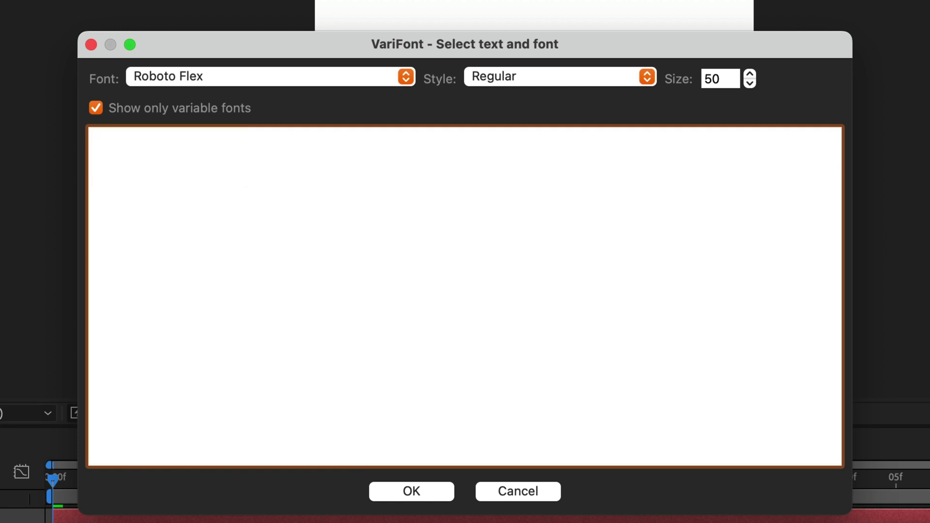
pyautogui.write('FRANKIE SAY')
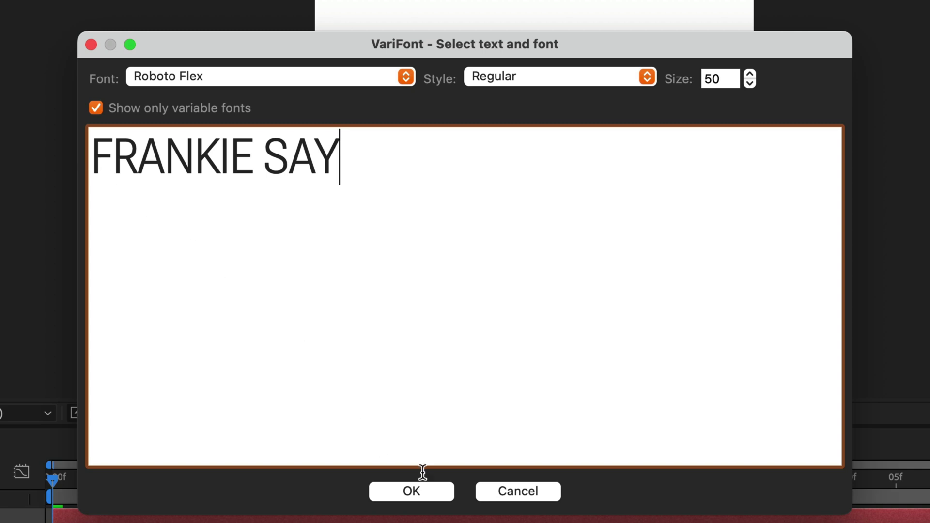
pyautogui.click(420, 493)
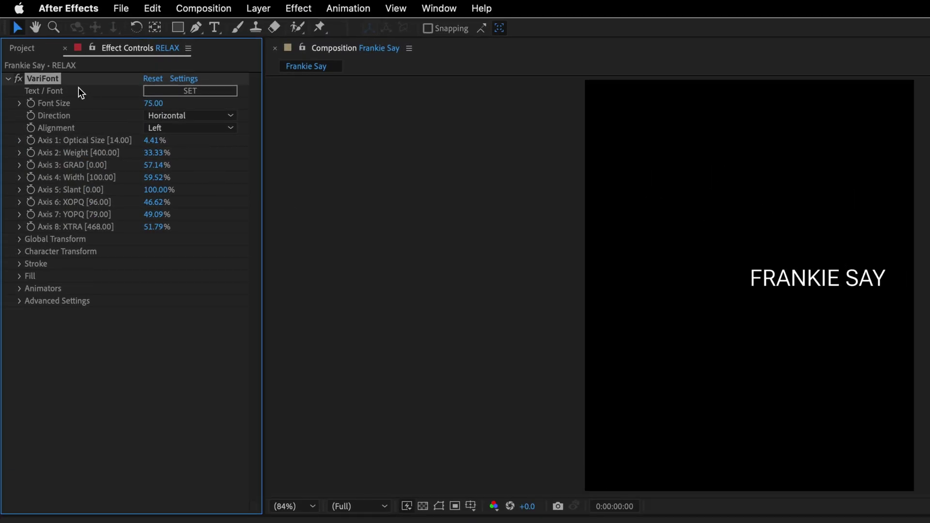
# - Set VariFont Font Size to 200 and Alignment to Center for the FRANKIE SAY text
pyautogui.click(151, 104)
pyautogui.write('200')
pyautogui.press('Return')
pyautogui.click(164, 127)
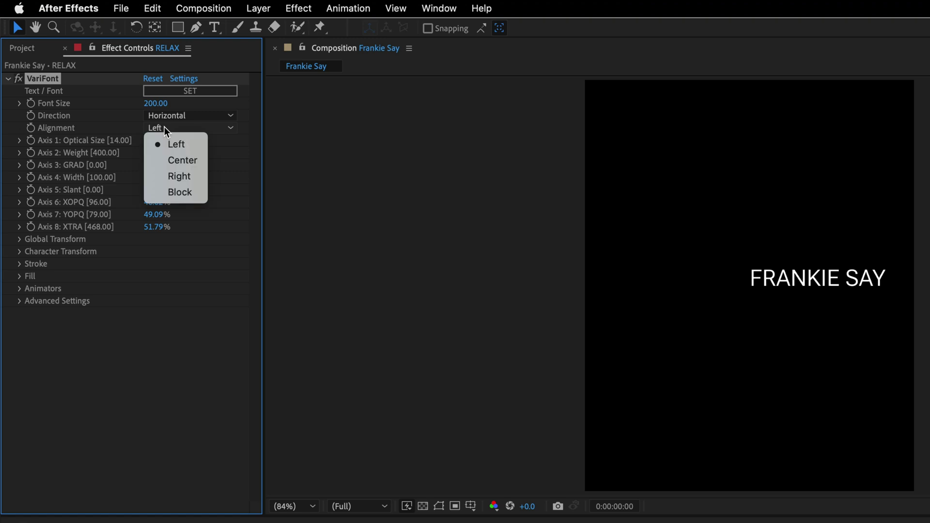
pyautogui.click(173, 161)
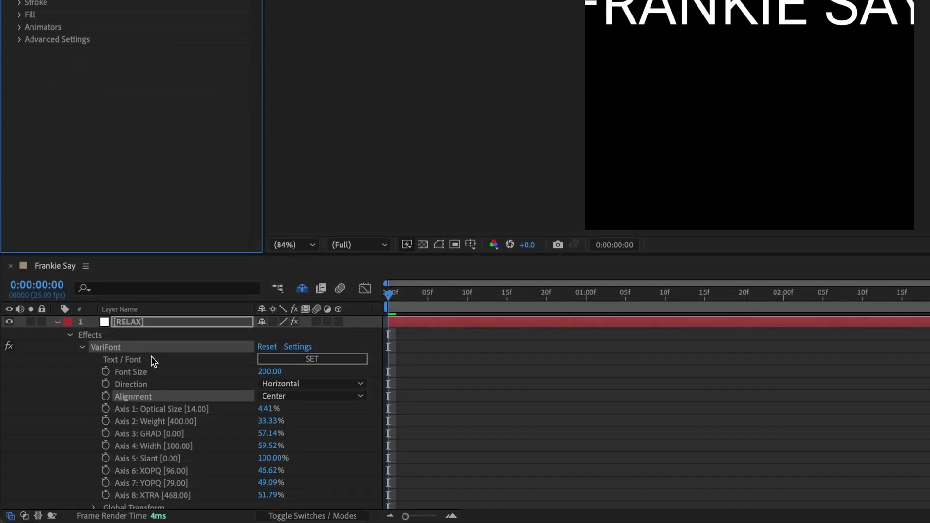
pyautogui.click(58, 321)
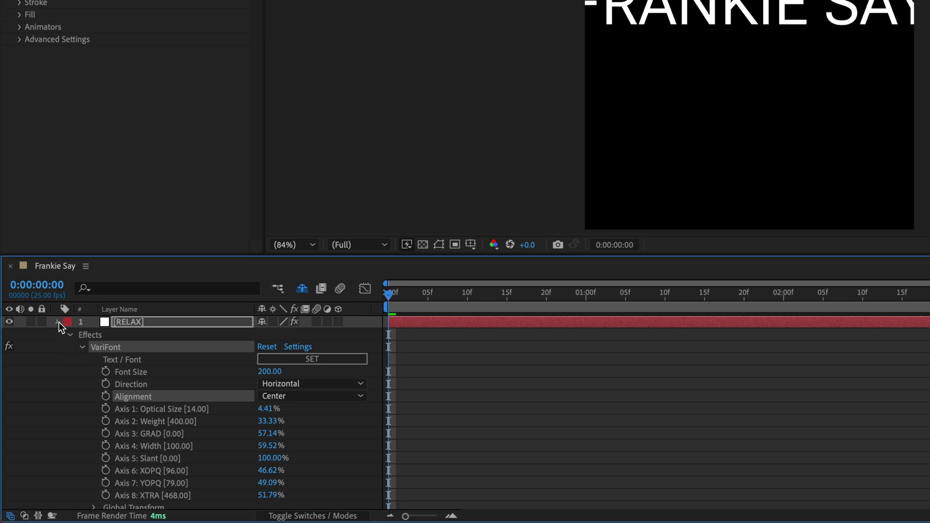
pyautogui.click(58, 322)
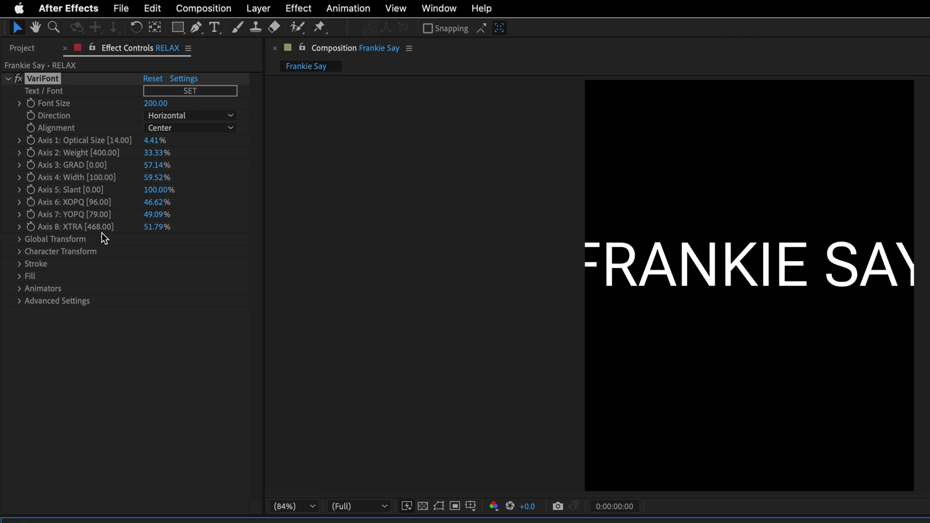
# - Set the XTRA, YOPQ, XOPQ and Slant axes to 50%
pyautogui.moveTo(148, 140); pyautogui.dragTo(136, 178)
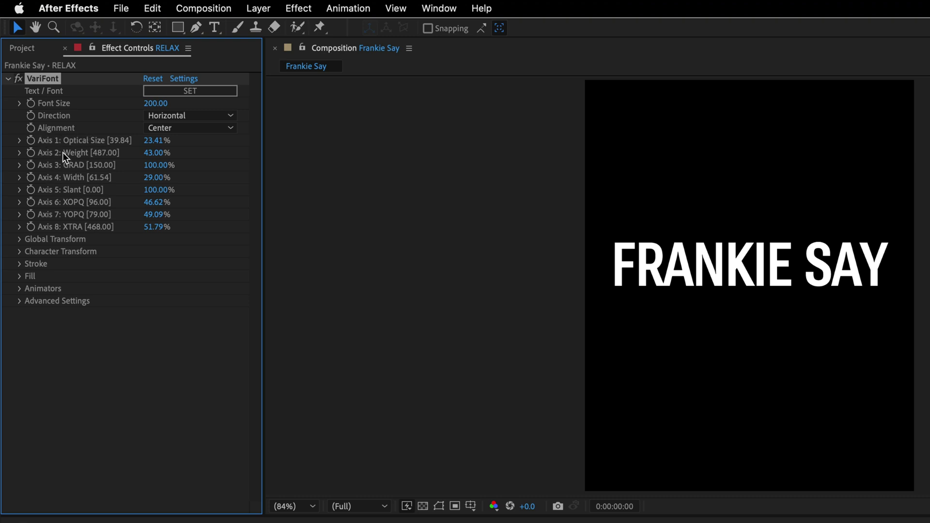
pyautogui.click(152, 227)
pyautogui.write('50')
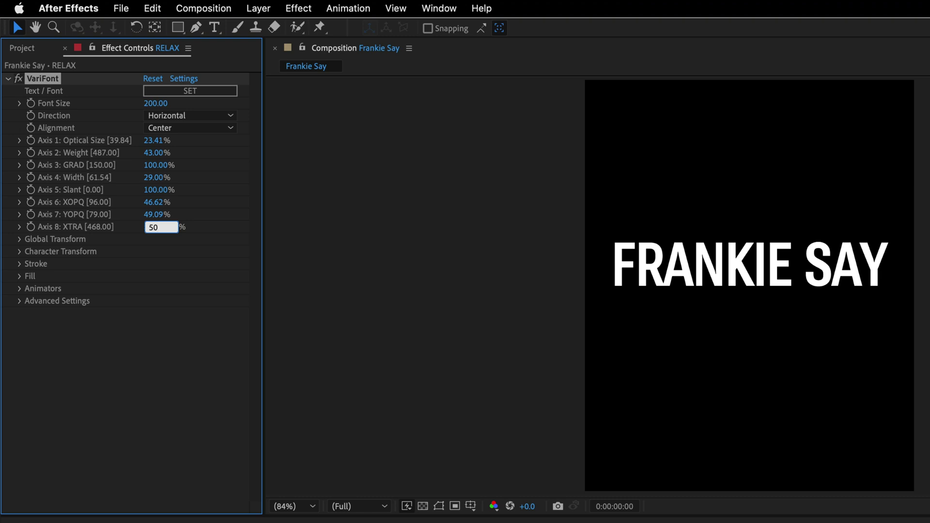
pyautogui.hotkey('shift', 'Tab')
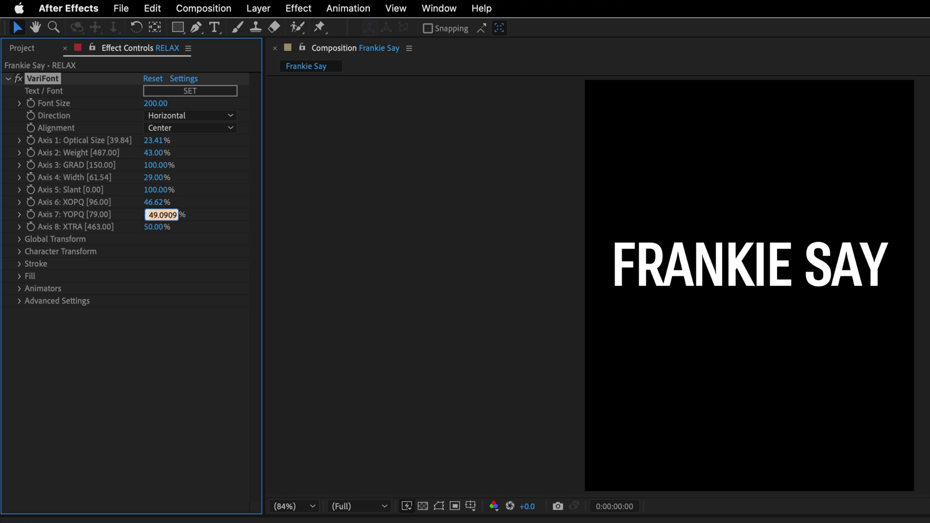
pyautogui.write('50')
pyautogui.hotkey('shift', 'Tab')
pyautogui.write('50')
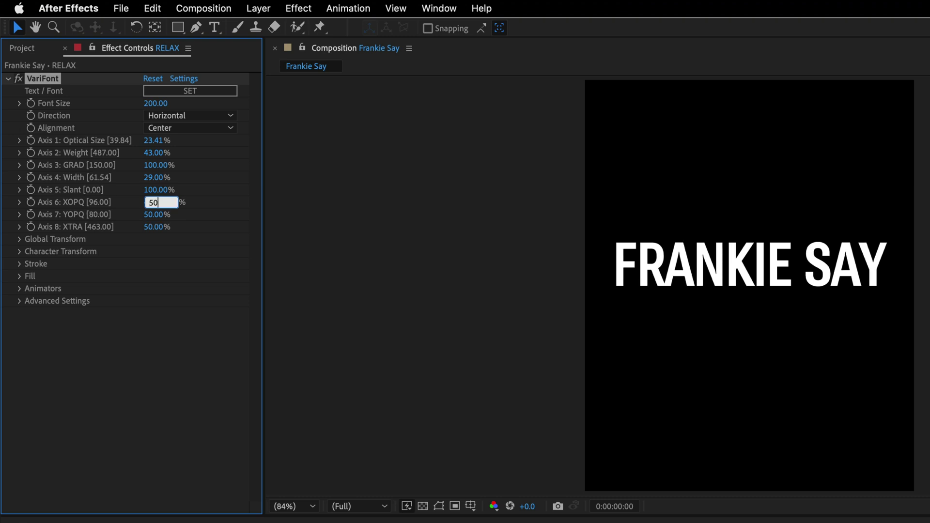
pyautogui.hotkey('shift', 'Tab')
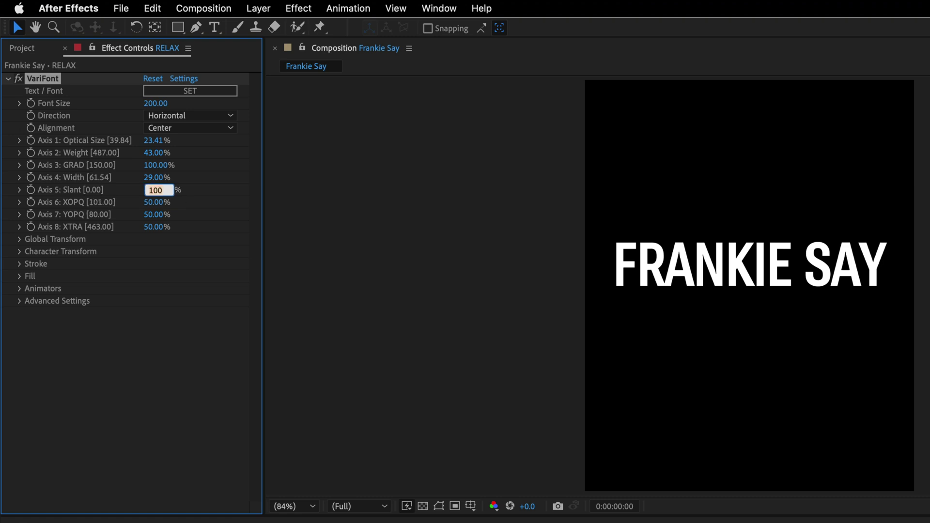
pyautogui.write('50')
pyautogui.press('Return')
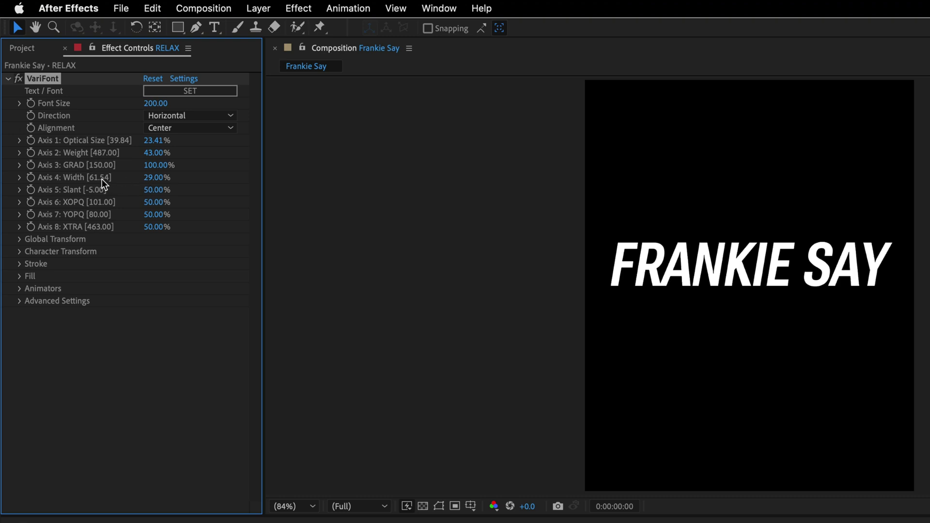
# - Set Width to 20%, Weight to 4% and Optical Size to 50%
pyautogui.click(154, 179)
pyautogui.write('20')
pyautogui.press('Return')
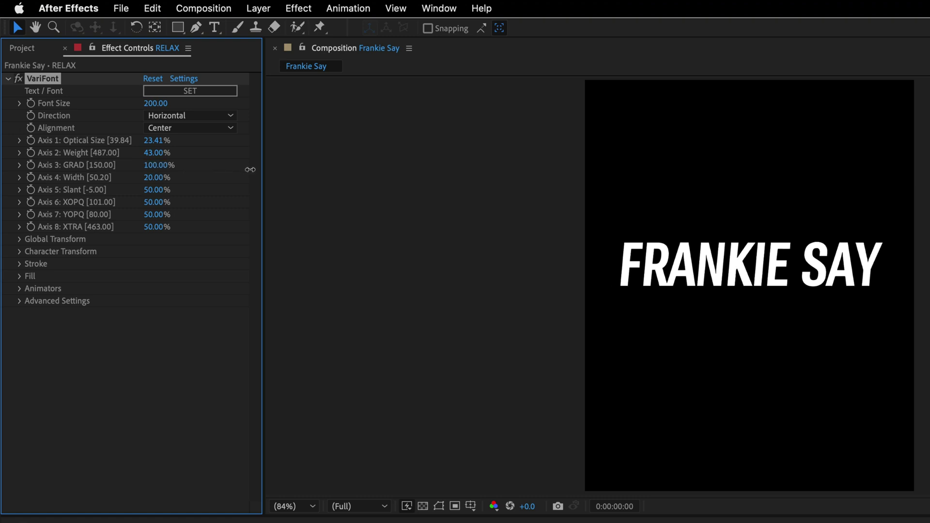
pyautogui.click(150, 154)
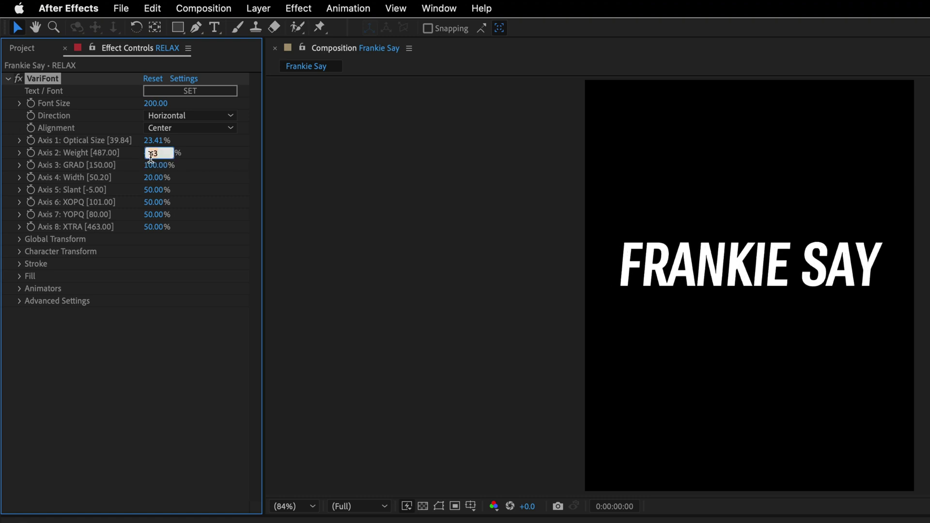
pyautogui.write('4')
pyautogui.hotkey('shift', 'Tab')
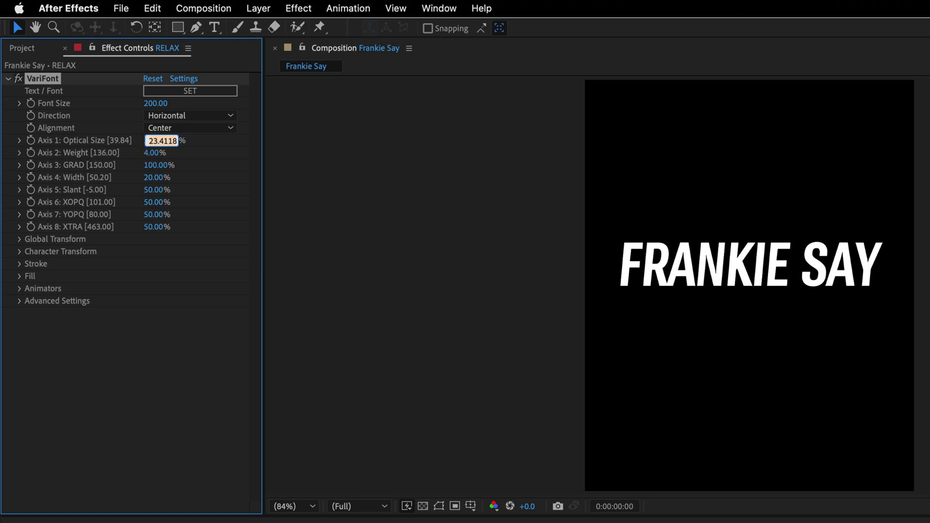
pyautogui.write('50')
pyautogui.press('Return')
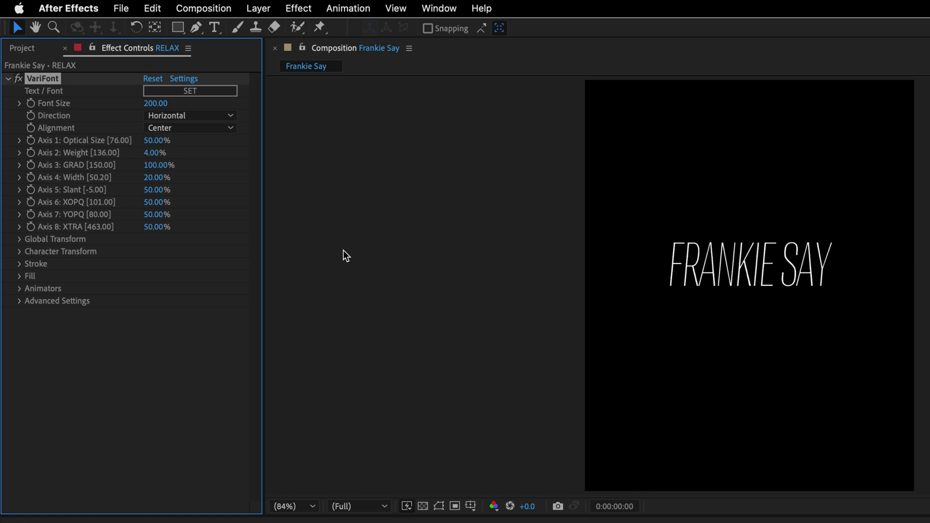
# - Set the VariFont Global Transform position to 540, 220, moving FRANKIE SAY near the top
pyautogui.click(18, 239)
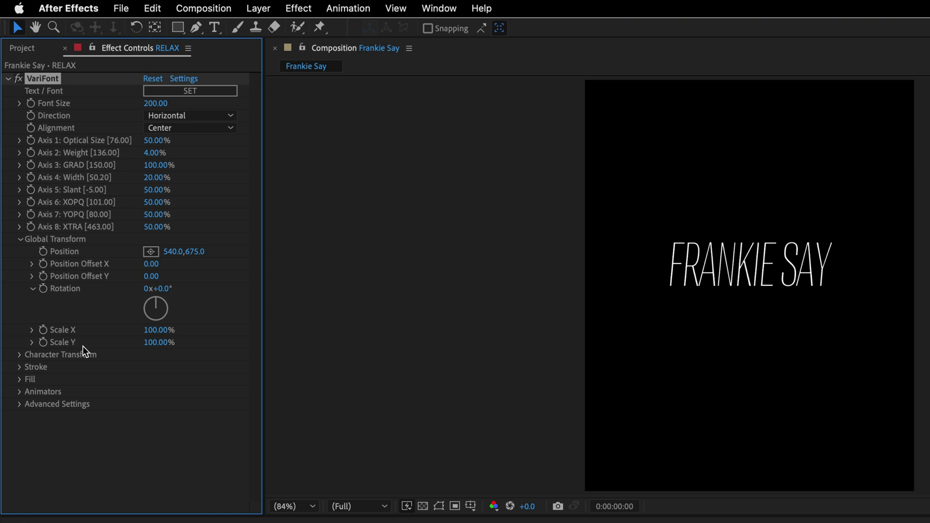
pyautogui.click(19, 355)
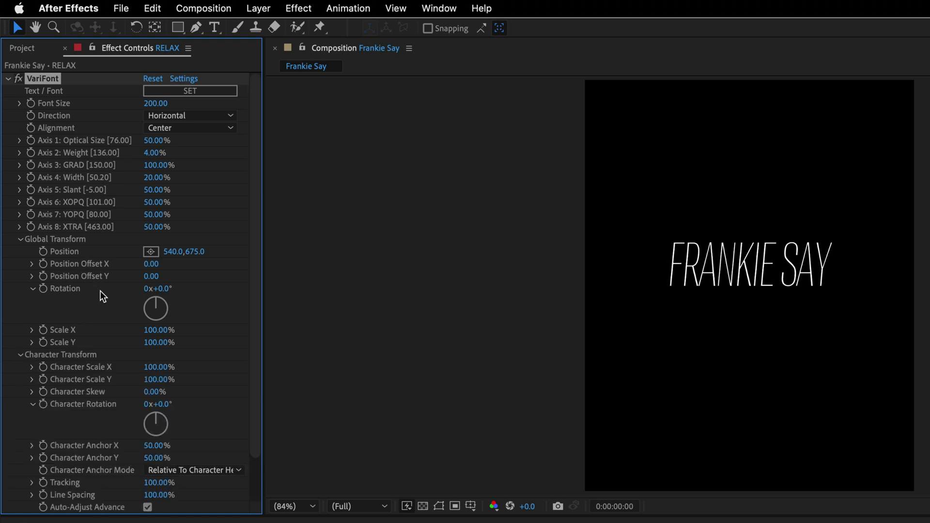
pyautogui.click(19, 355)
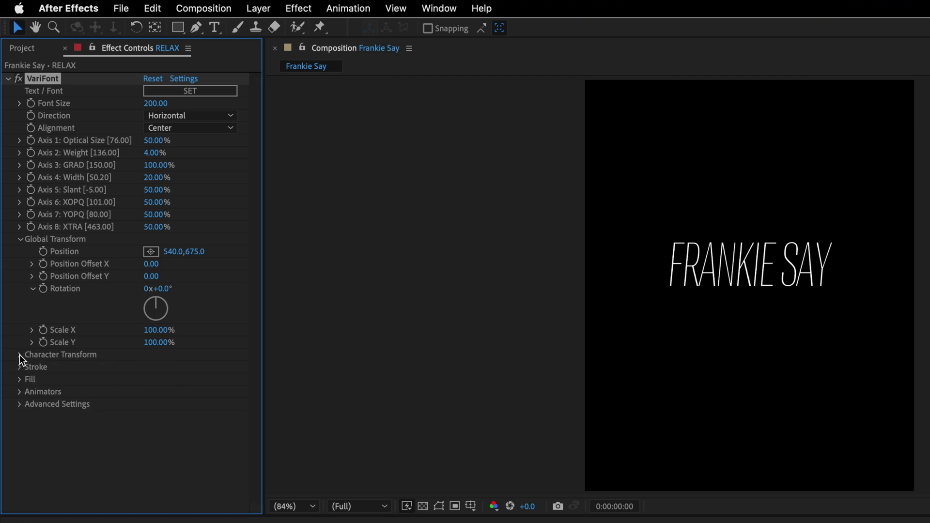
pyautogui.moveTo(194, 251)
pyautogui.mouseDown()
pyautogui.moveTo(164, 251)
pyautogui.moveTo(201, 258)
pyautogui.mouseUp()
pyautogui.click(201, 252)
pyautogui.write('220')
pyautogui.press('Return')
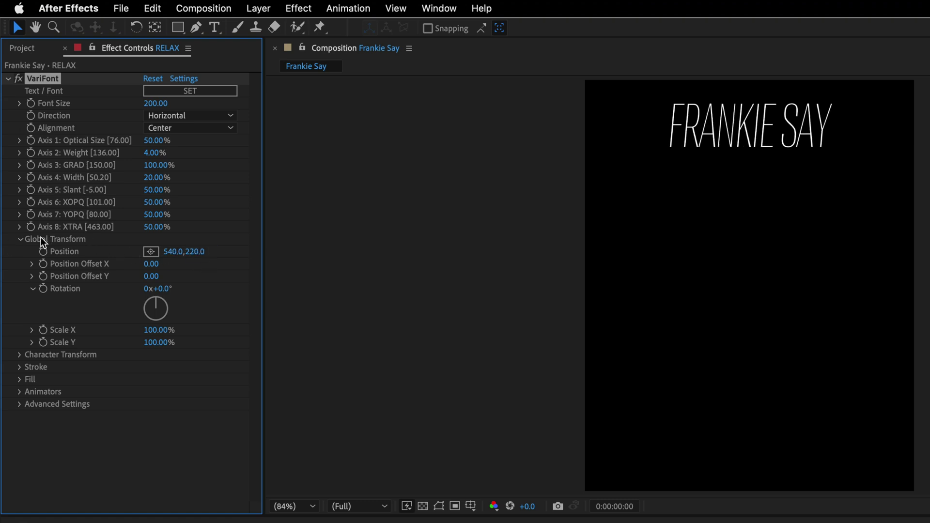
# - Keyframe the Weight axis at 4% at 0 seconds and 50% at 3 seconds
pyautogui.click(20, 239)
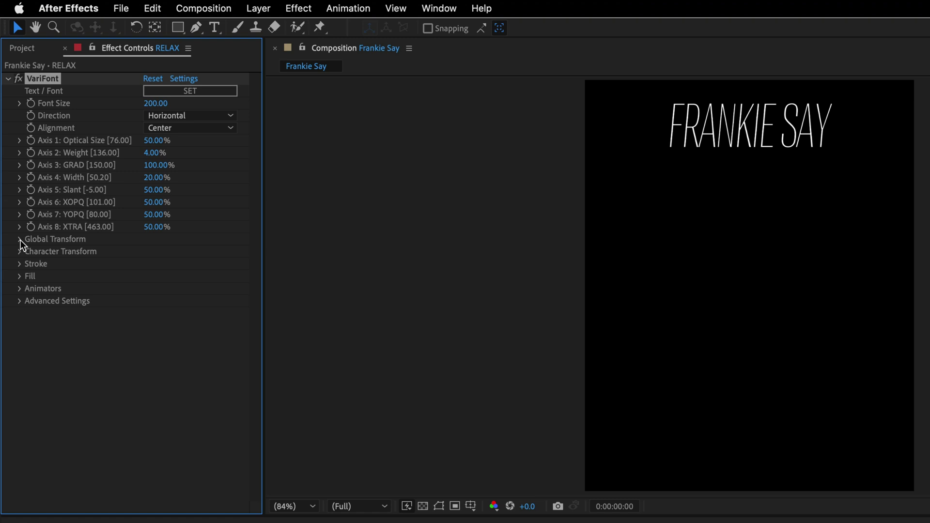
pyautogui.click(30, 153)
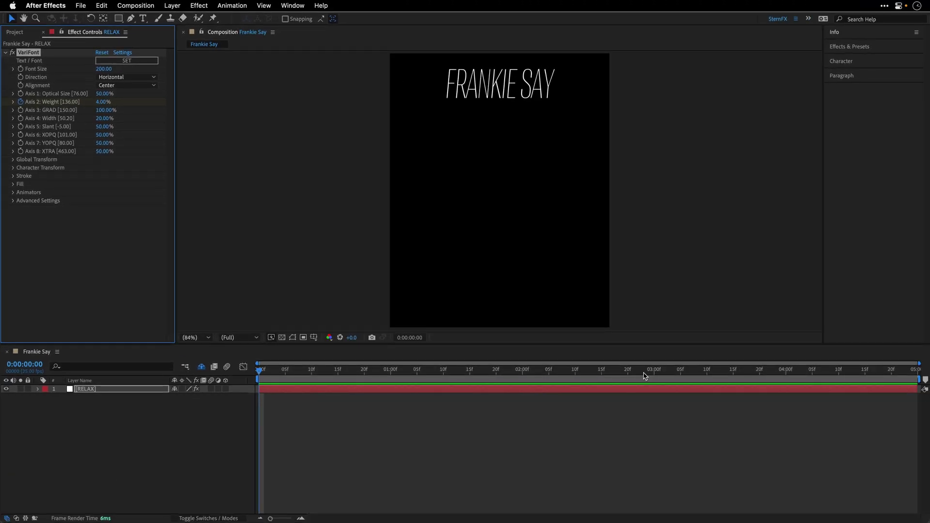
pyautogui.click(653, 371)
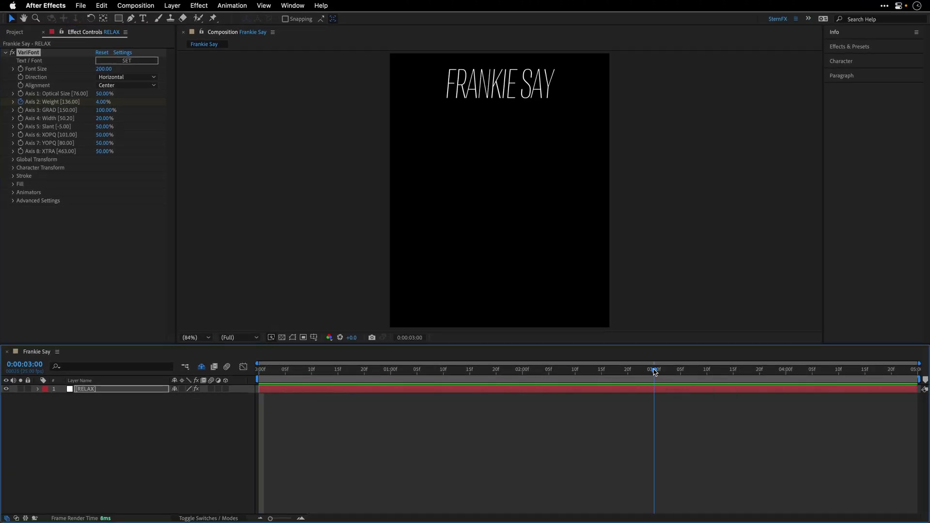
pyautogui.moveTo(103, 101); pyautogui.dragTo(131, 102)
pyautogui.click(102, 102)
pyautogui.press('Return')
# - Preview the weight animation from the start
pyautogui.moveTo(270, 371); pyautogui.dragTo(234, 379)
pyautogui.press('space')
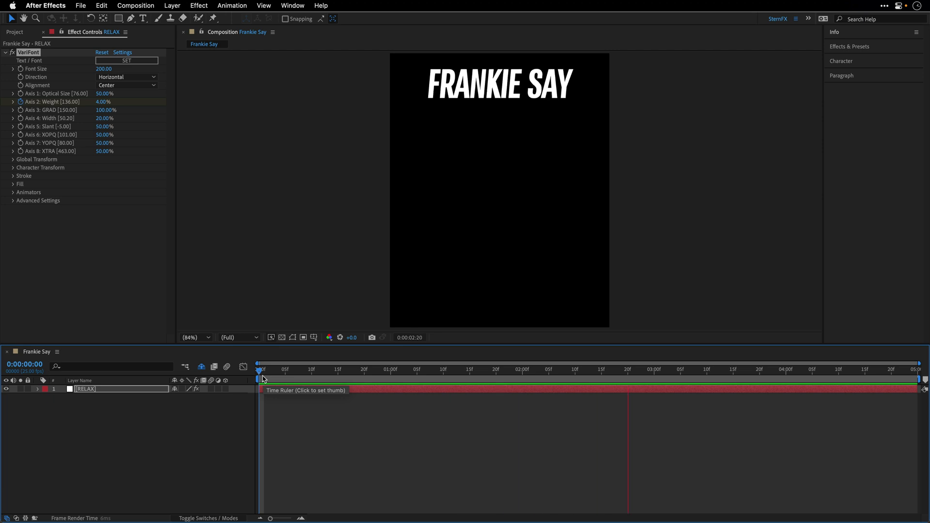
pyautogui.press('space')
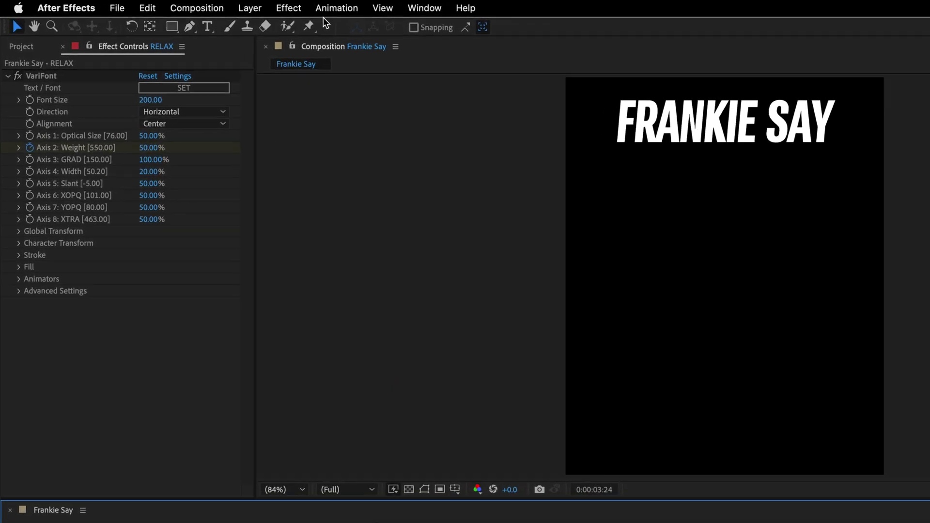
# - Apply Easy Ease to the 3-second Weight keyframe and preview the eased animation
pyautogui.click(232, 5)
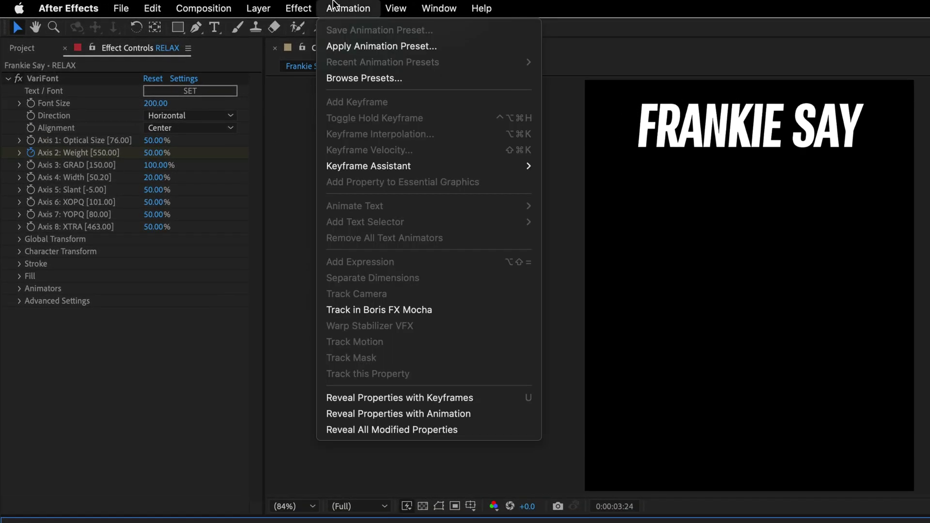
pyautogui.click(354, 396)
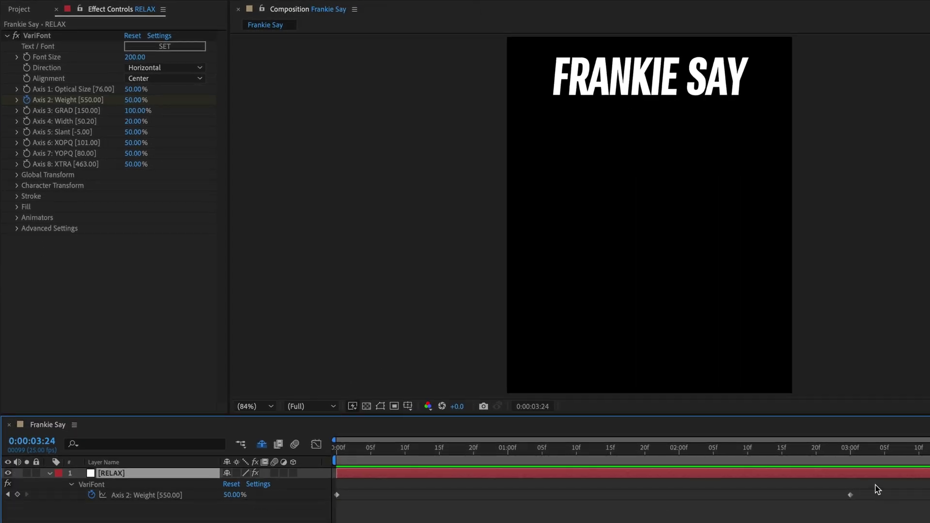
pyautogui.moveTo(876, 485); pyautogui.dragTo(838, 506)
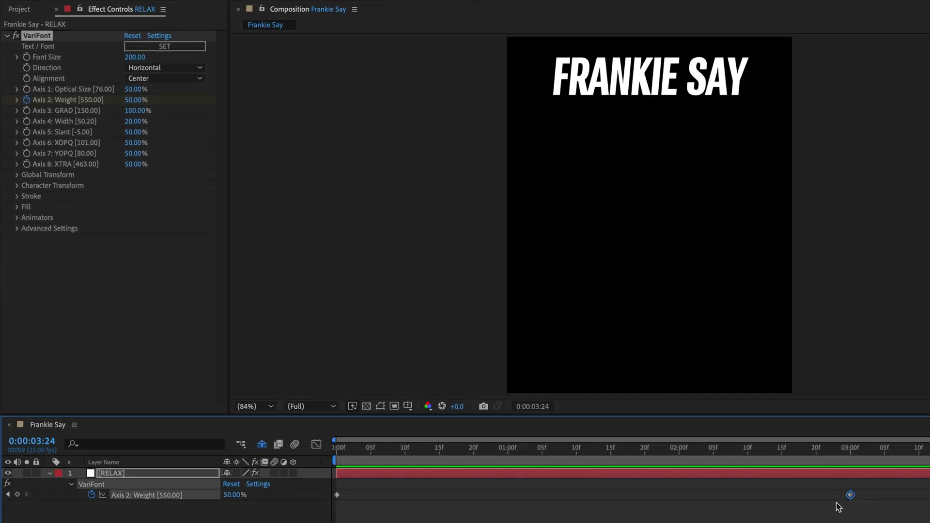
pyautogui.press('F9')
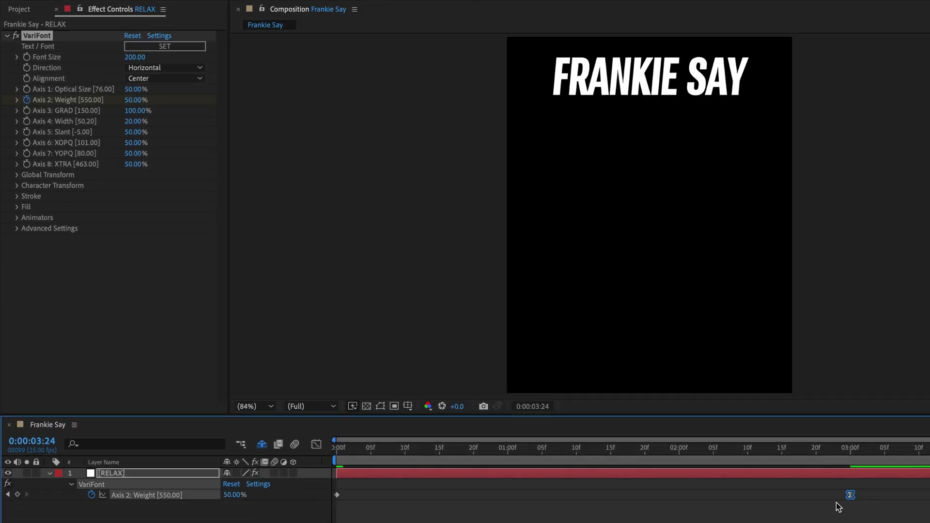
pyautogui.click(338, 451)
pyautogui.press('space')
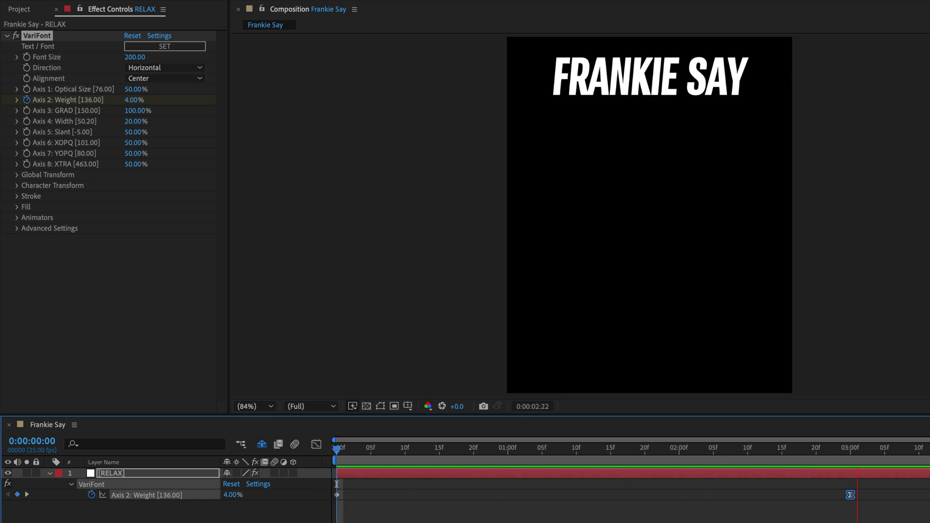
pyautogui.press('space')
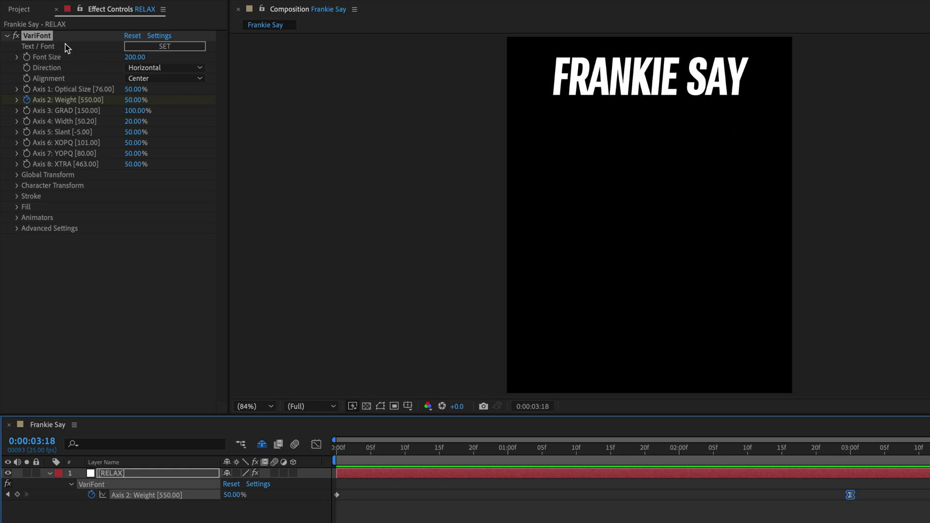
# - Duplicate the VariFont effect and rename the copy VariFont RELAX
pyautogui.click(39, 38)
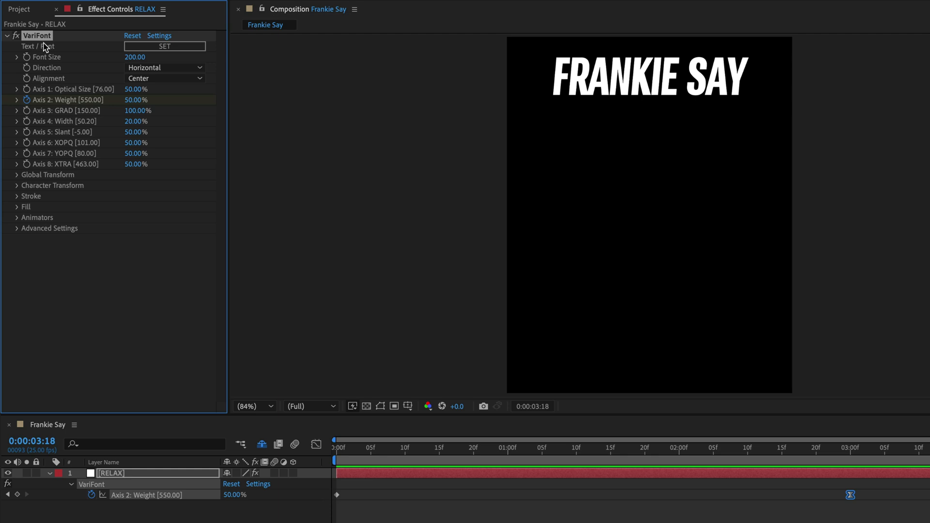
pyautogui.hotkey('ctrl', 'd')
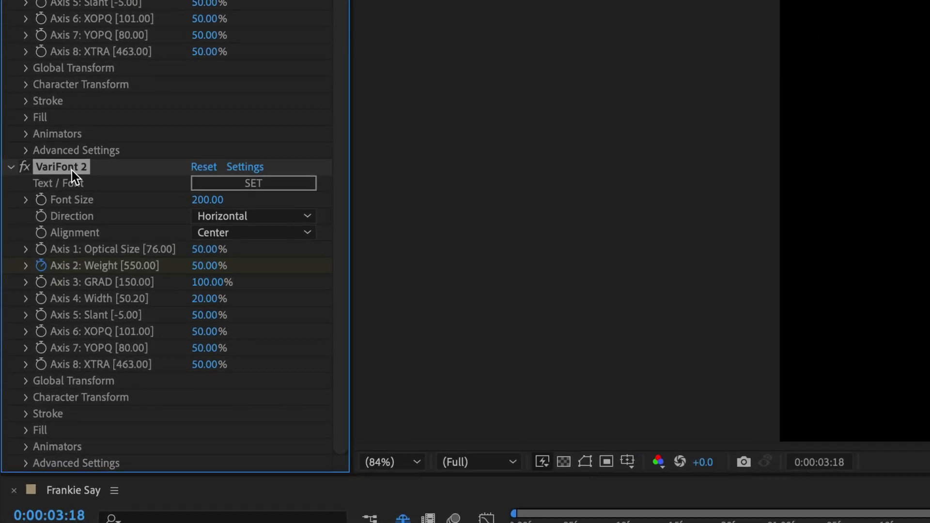
pyautogui.press('Return')
pyautogui.press('Right')
pyautogui.press('BackSpace')
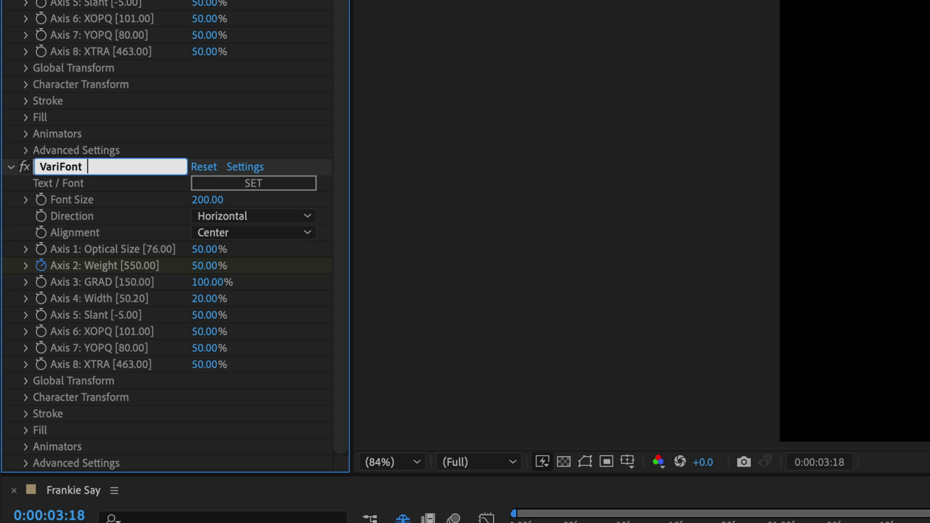
pyautogui.write('RELAX')
pyautogui.doubleClick(100, 167)
# - Replace the copy's FRANKIE SAY text with RELAX
pyautogui.click(240, 188)
pyautogui.moveTo(818, 203); pyautogui.dragTo(520, 187)
pyautogui.write('RELAX')
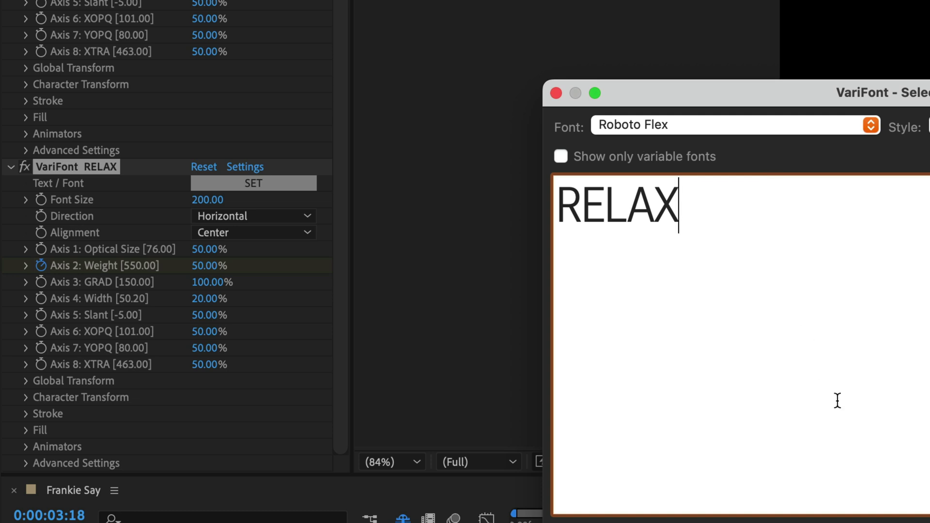
pyautogui.press('Return')
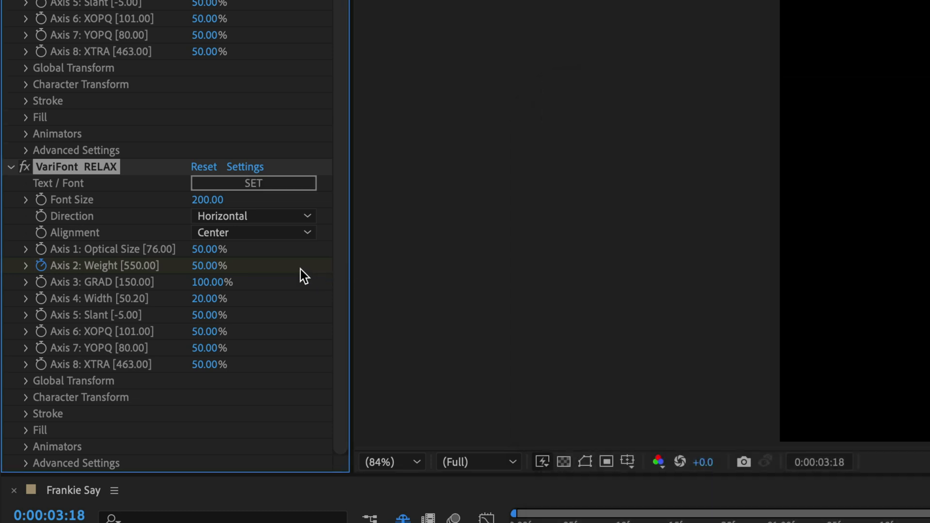
# - Enlarge the VariFont RELAX line's font size to 480
pyautogui.click(208, 199)
pyautogui.write('300')
pyautogui.press('Return')
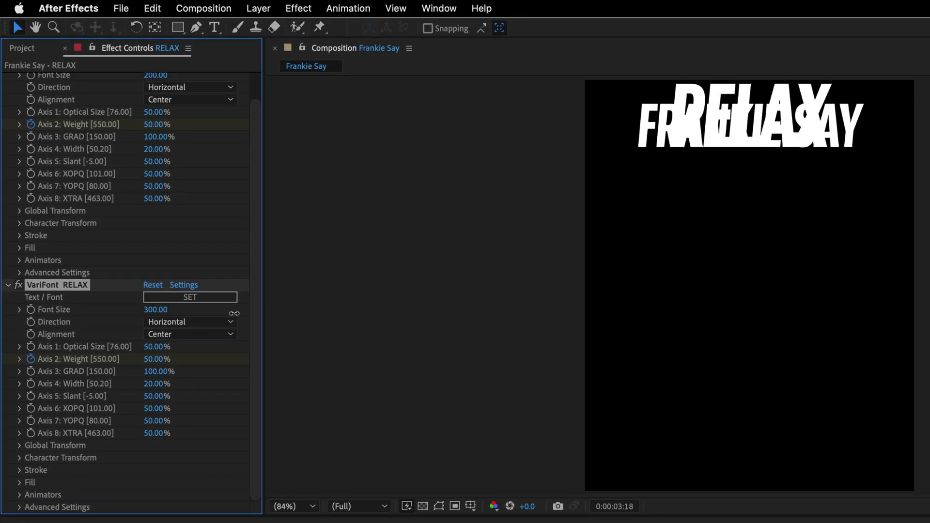
pyautogui.moveTo(234, 314); pyautogui.dragTo(350, 311)
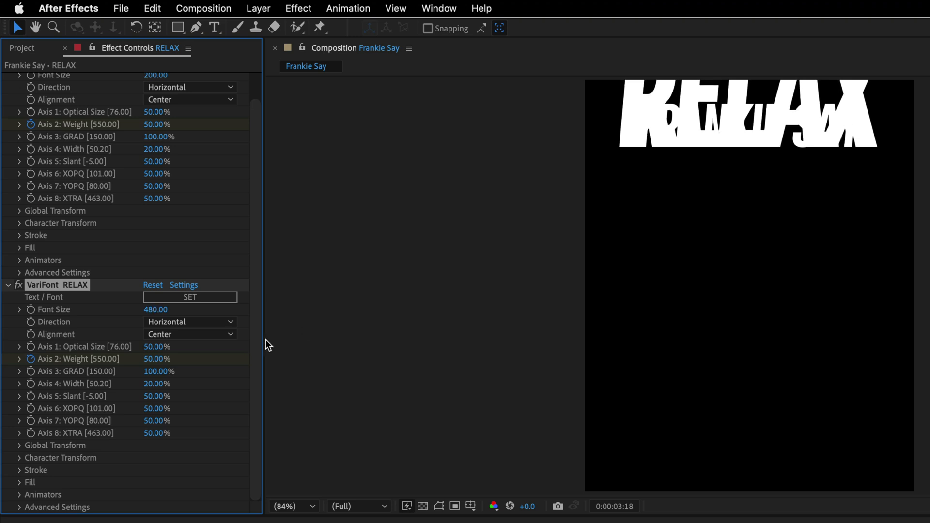
# - Move RELAX down to position 540, 554 beneath FRANKIE SAY
pyautogui.click(19, 445)
pyautogui.scroll(-2, 19, 445)
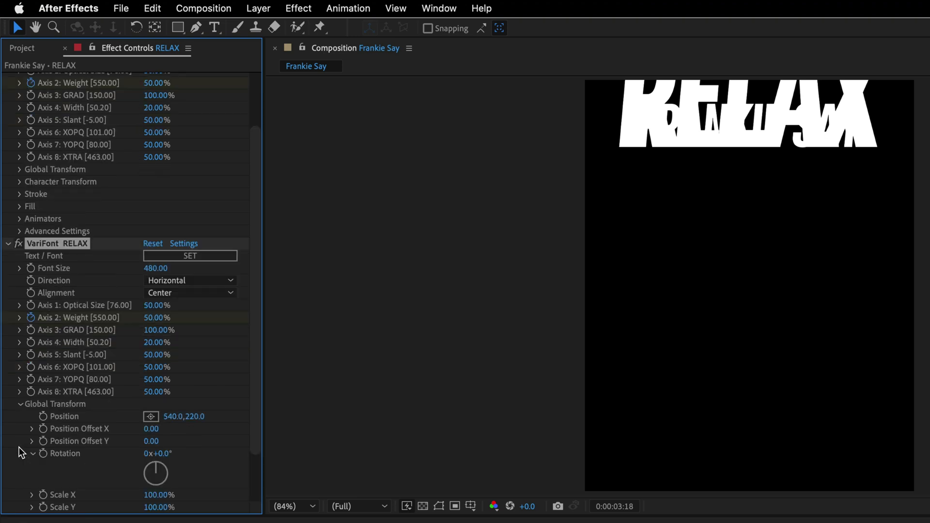
pyautogui.moveTo(196, 416); pyautogui.dragTo(451, 417)
pyautogui.click(24, 405)
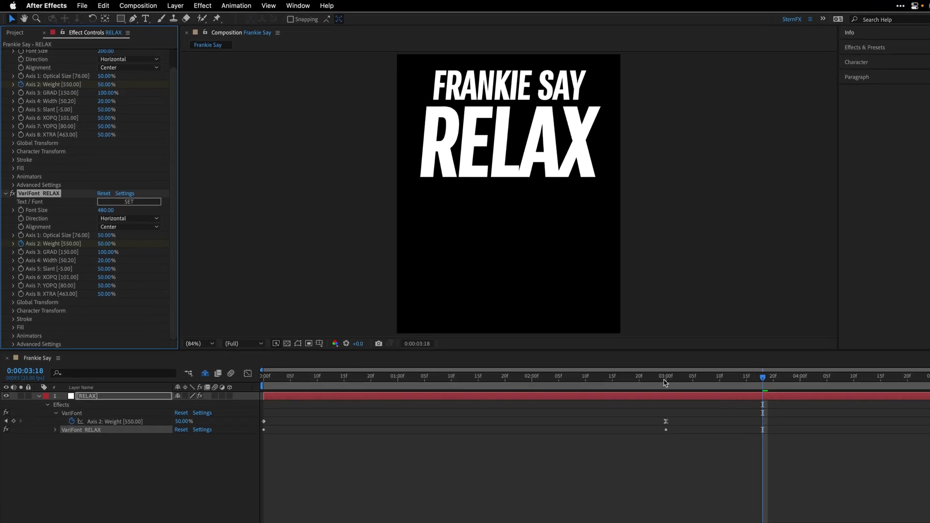
# - At the 3-second mark, raise the RELAX weight to make it bolder
pyautogui.click(654, 371)
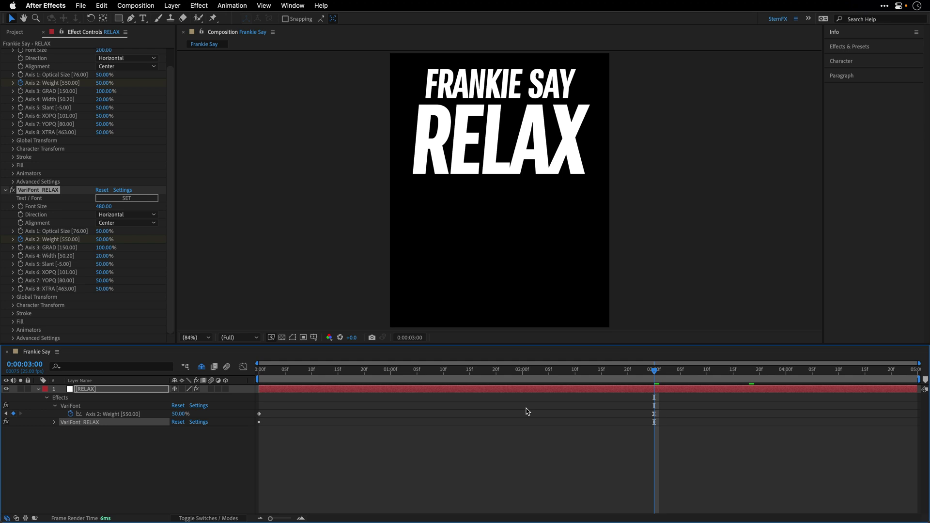
pyautogui.click(103, 240)
pyautogui.moveTo(105, 239); pyautogui.dragTo(109, 239)
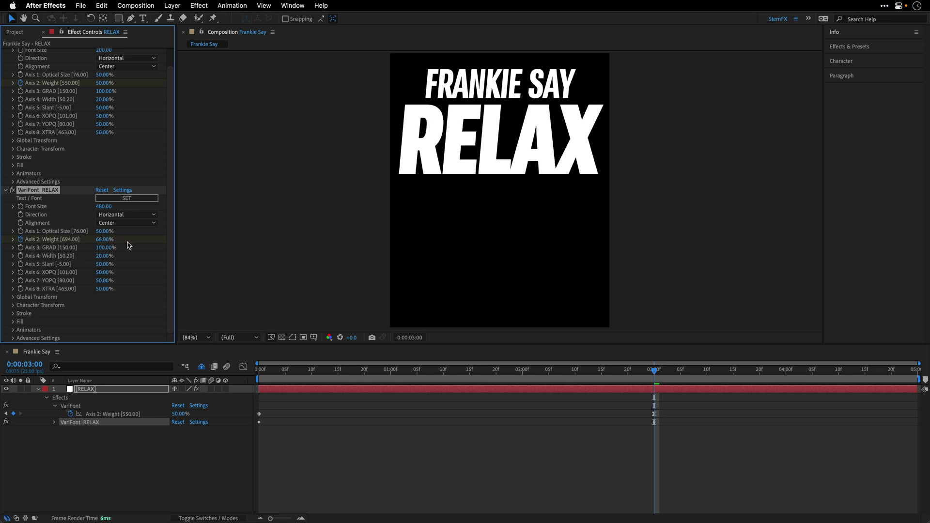
# - Set the RELAX Axis 2 Weight to 20% at 0:00 and scrub to preview
pyautogui.click(258, 370)
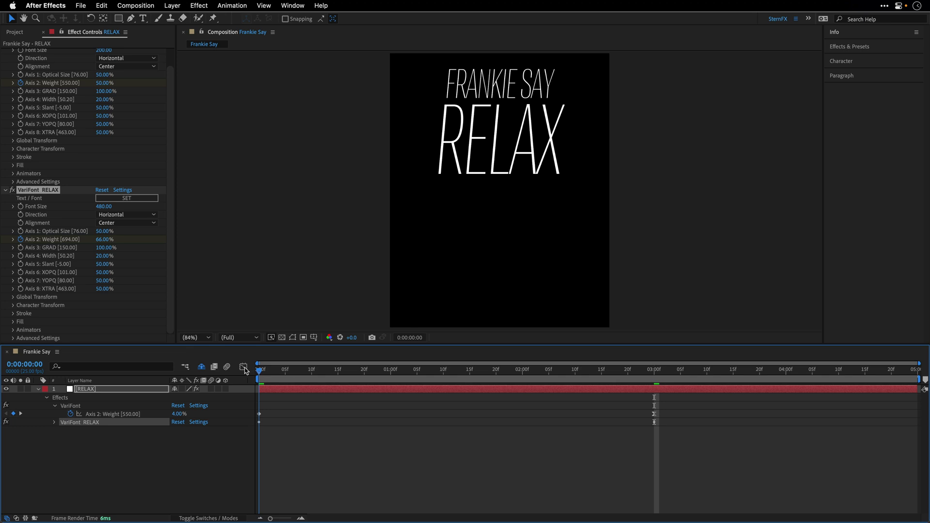
pyautogui.click(98, 239)
pyautogui.write('20')
pyautogui.press('Return')
pyautogui.moveTo(260, 370)
pyautogui.mouseDown()
pyautogui.moveTo(654, 364)
pyautogui.moveTo(259, 368)
pyautogui.mouseUp()
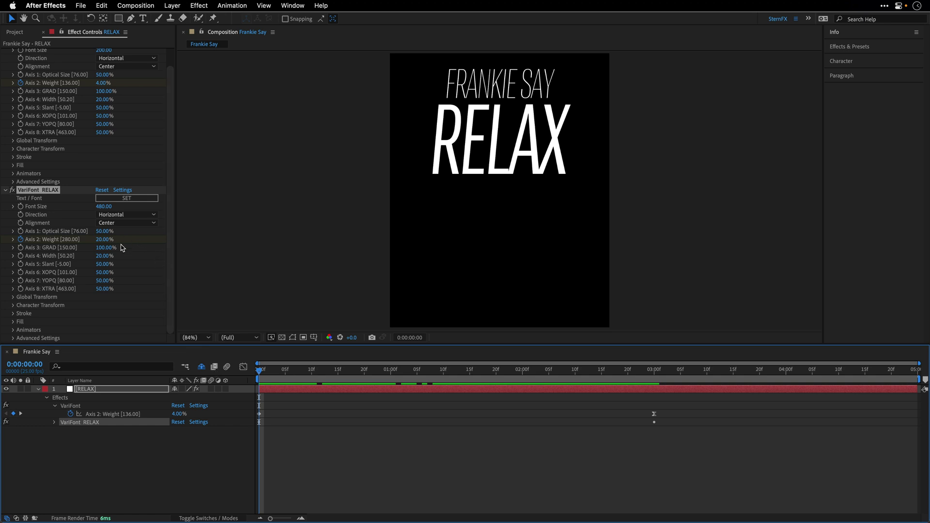
pyautogui.scroll(1, 63, 94)
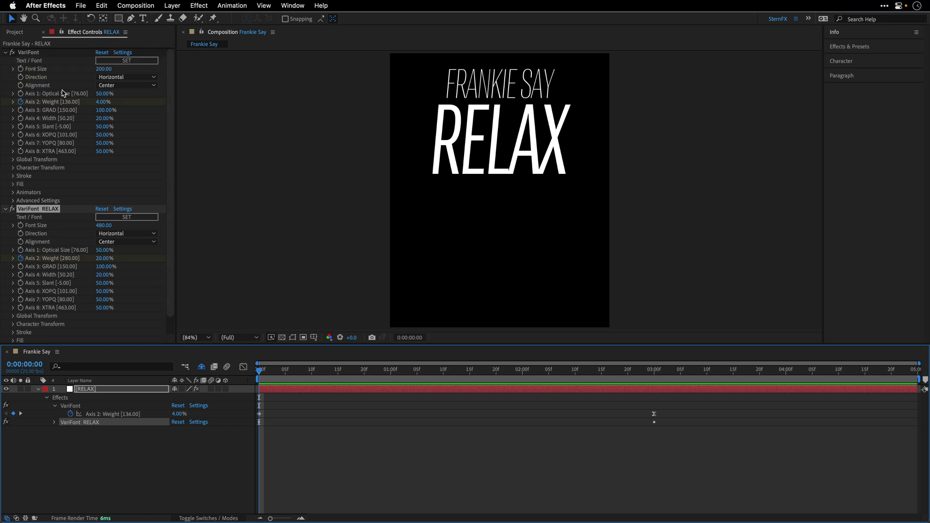
# - Duplicate VariFont RELAX and rename the copy 'VariFont DON'T DO IT!'
pyautogui.click(5, 53)
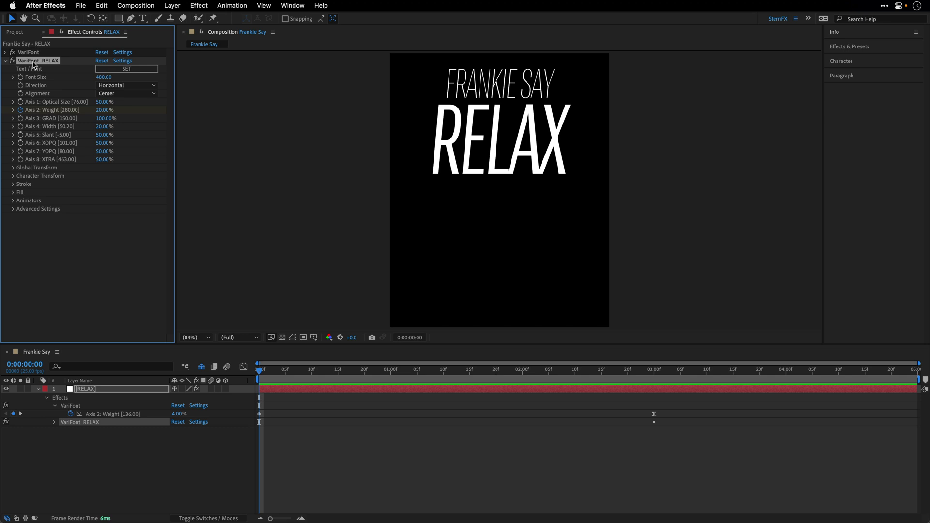
pyautogui.press('super+d')
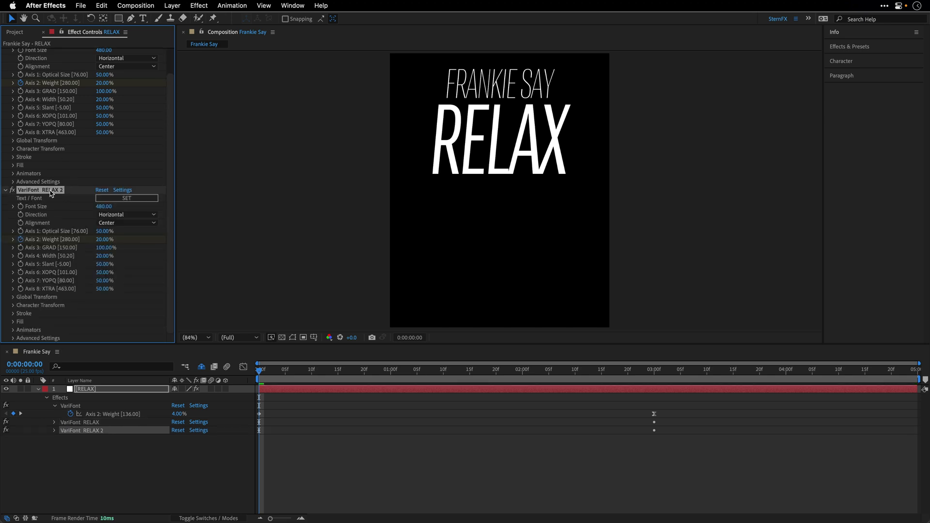
pyautogui.press('Return')
pyautogui.write('VariFont')
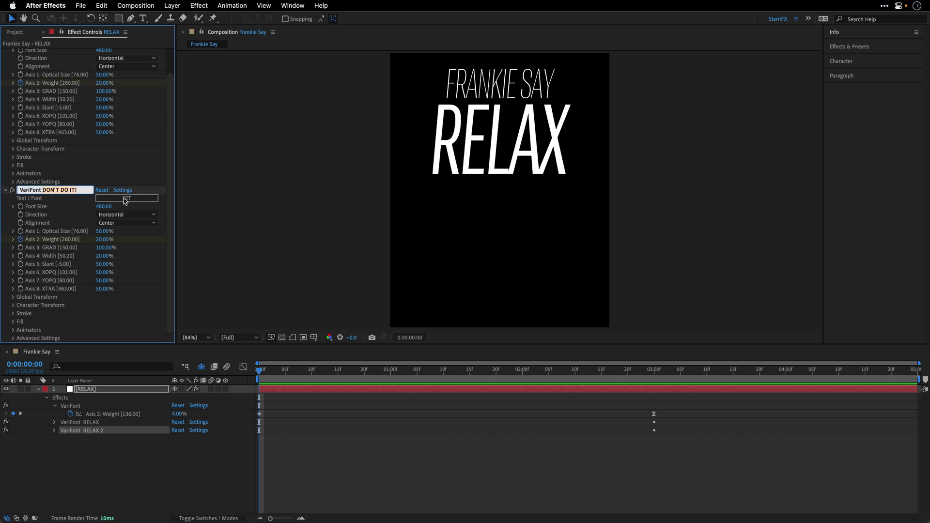
# - Replace the new effect's text RELAX with 'DON'T DO IT!'
pyautogui.click(125, 200)
pyautogui.doubleClick(291, 210)
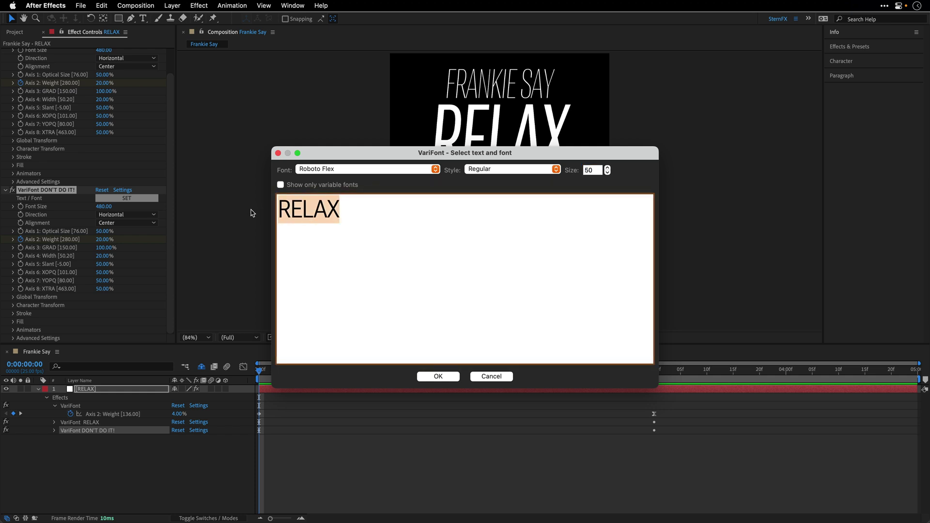
pyautogui.write("DON'T DO IT!")
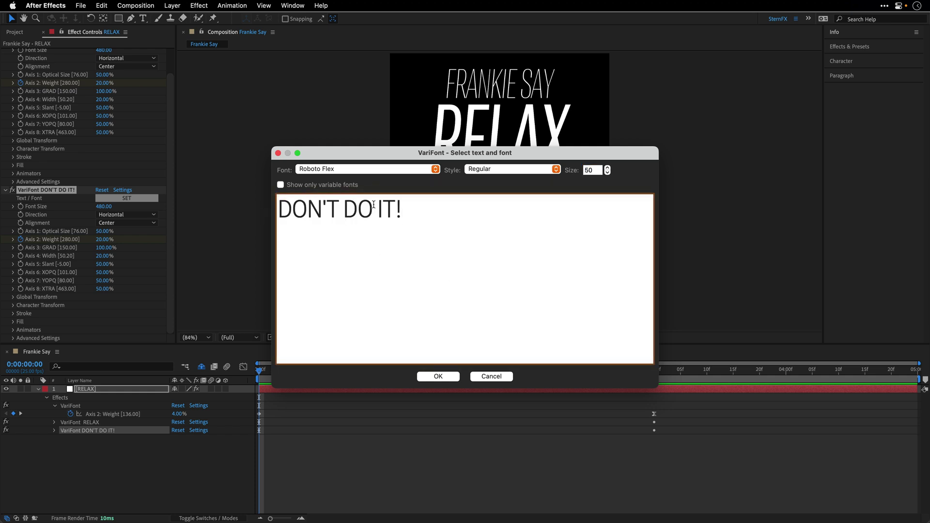
pyautogui.click(444, 380)
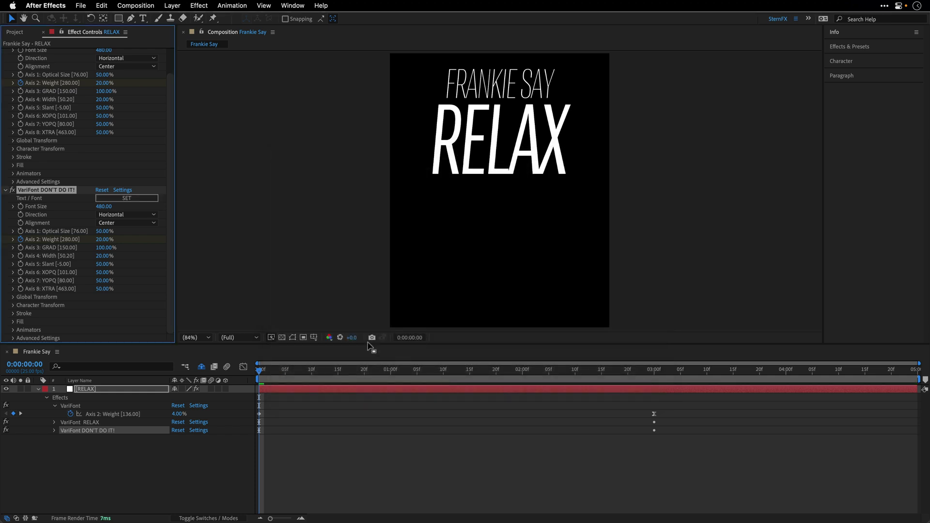
# - Shrink DON'T DO IT! to size 349 and place it at 540, 876 below RELAX
pyautogui.moveTo(107, 210); pyautogui.dragTo(48, 214)
pyautogui.click(12, 298)
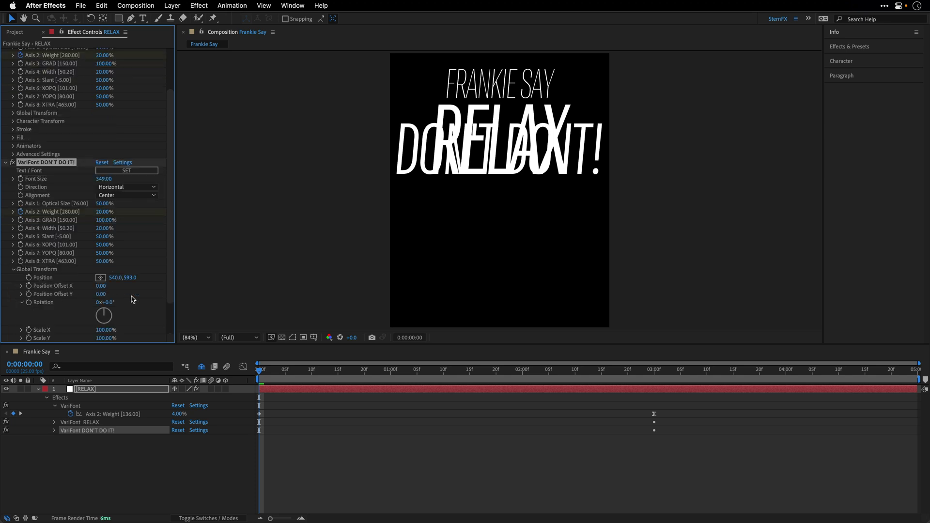
pyautogui.moveTo(131, 277); pyautogui.dragTo(265, 280)
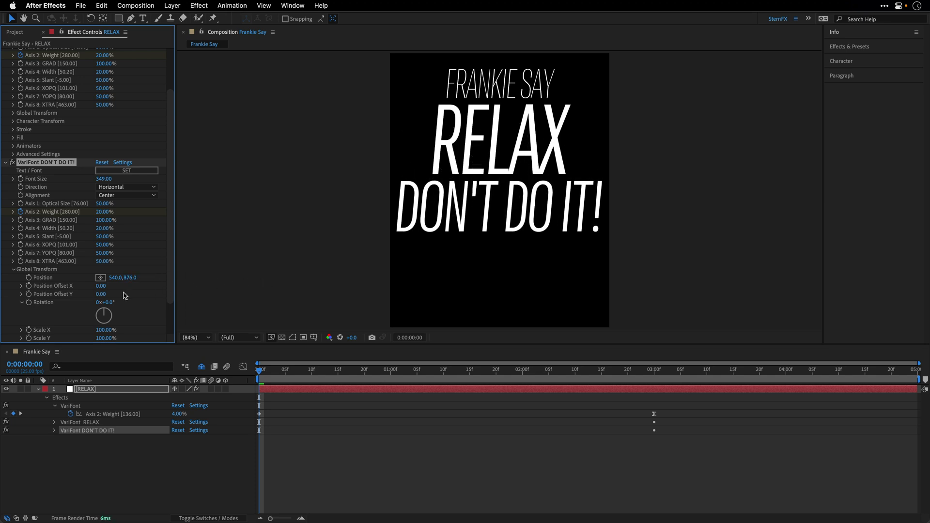
pyautogui.scroll(5, 66, 204)
pyautogui.click(6, 61)
# - Set DON'T DO IT! optical size, width and slant to 100% and keyframe its width
pyautogui.click(14, 176)
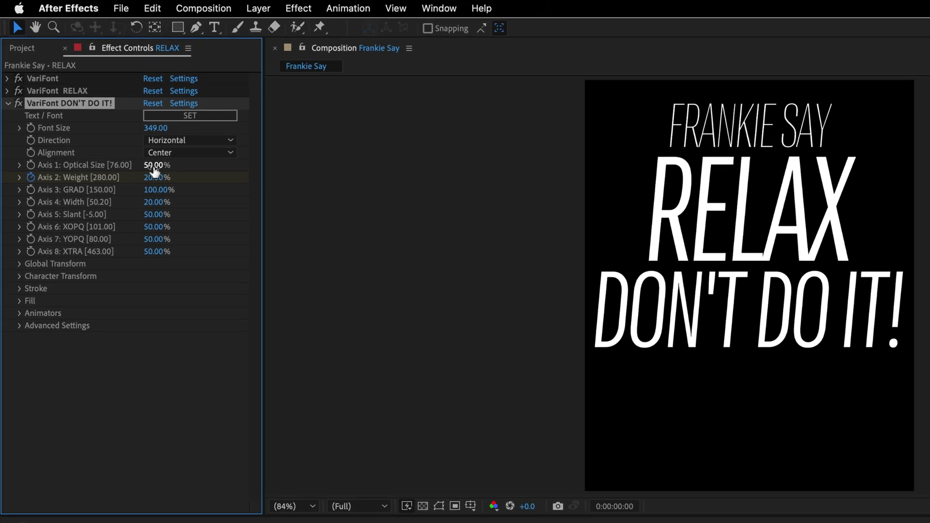
pyautogui.moveTo(155, 171); pyautogui.dragTo(201, 170)
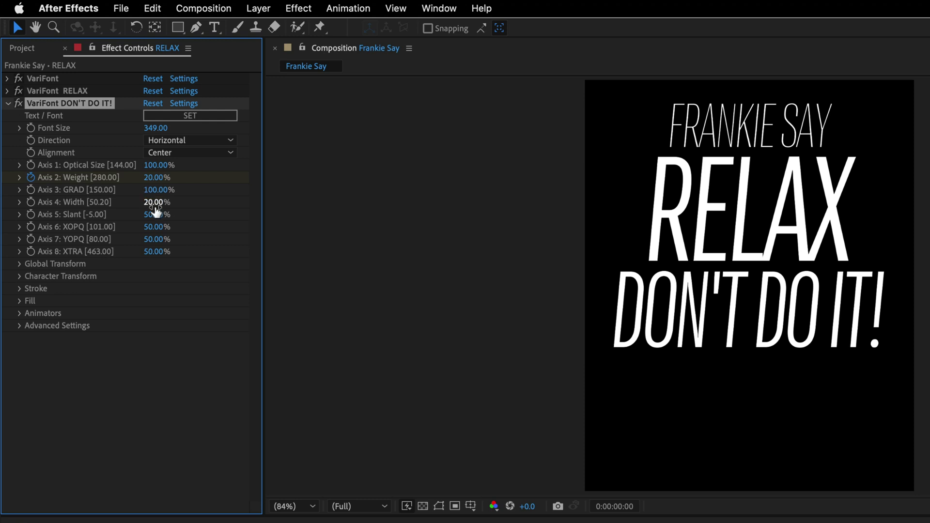
pyautogui.moveTo(155, 209); pyautogui.dragTo(223, 207)
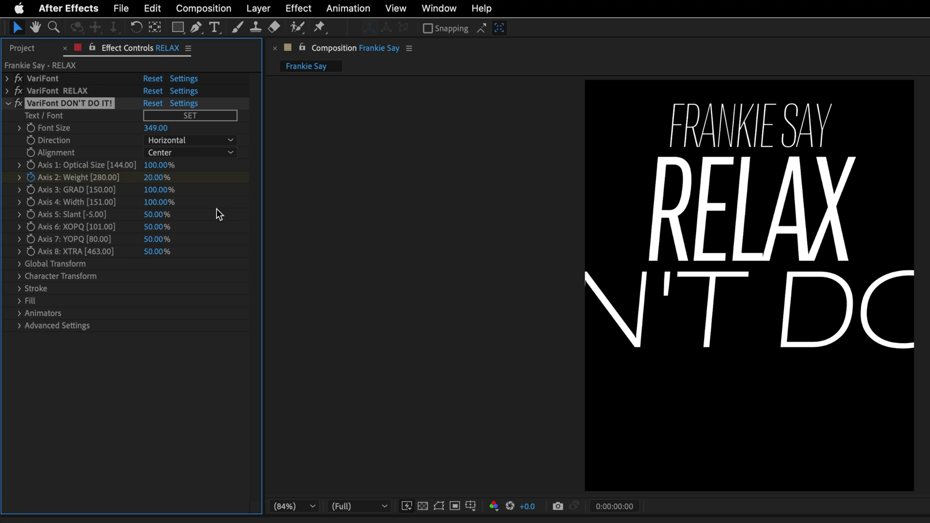
pyautogui.moveTo(166, 219); pyautogui.dragTo(242, 218)
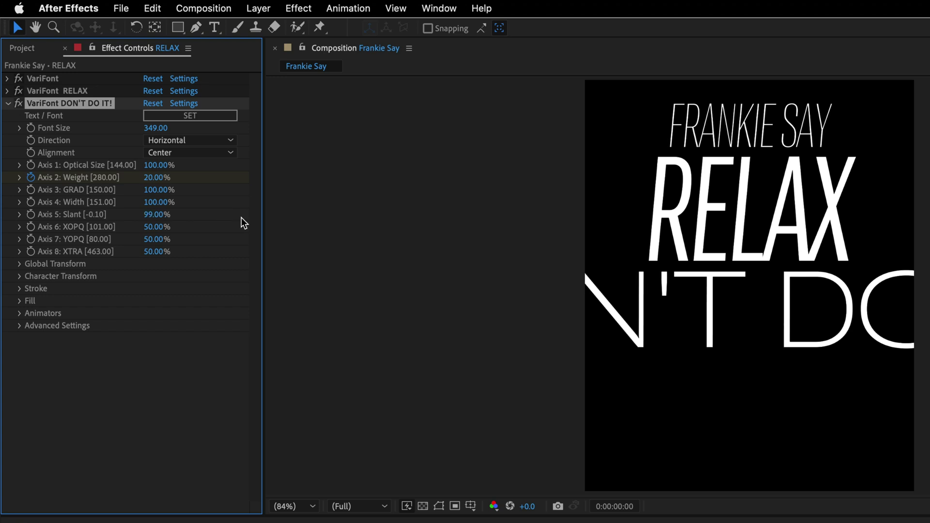
pyautogui.moveTo(152, 214); pyautogui.dragTo(193, 215)
pyautogui.click(31, 202)
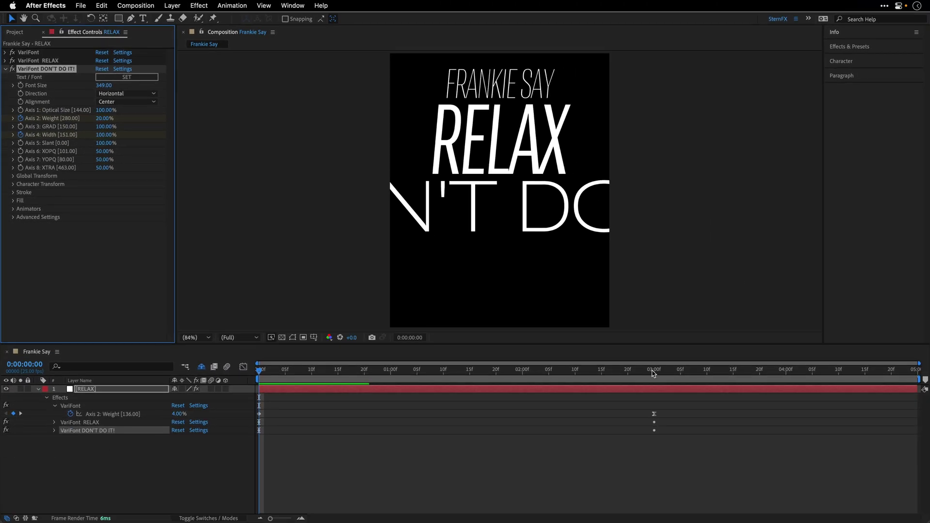
# - At three seconds, narrow DON'T DO IT! to 20% width, Easy Ease the keyframes, and preview
pyautogui.click(654, 370)
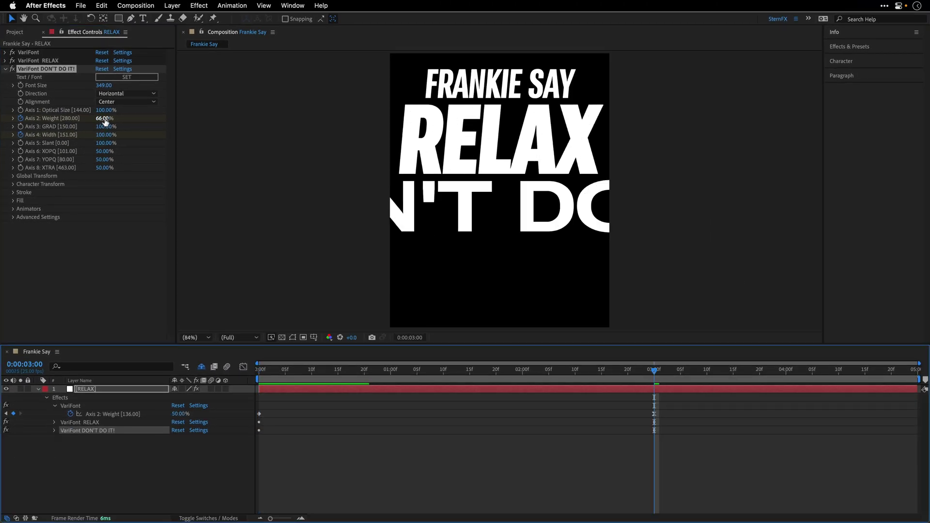
pyautogui.moveTo(106, 135)
pyautogui.mouseDown()
pyautogui.moveTo(84, 135)
pyautogui.moveTo(99, 119)
pyautogui.moveTo(91, 132)
pyautogui.mouseUp()
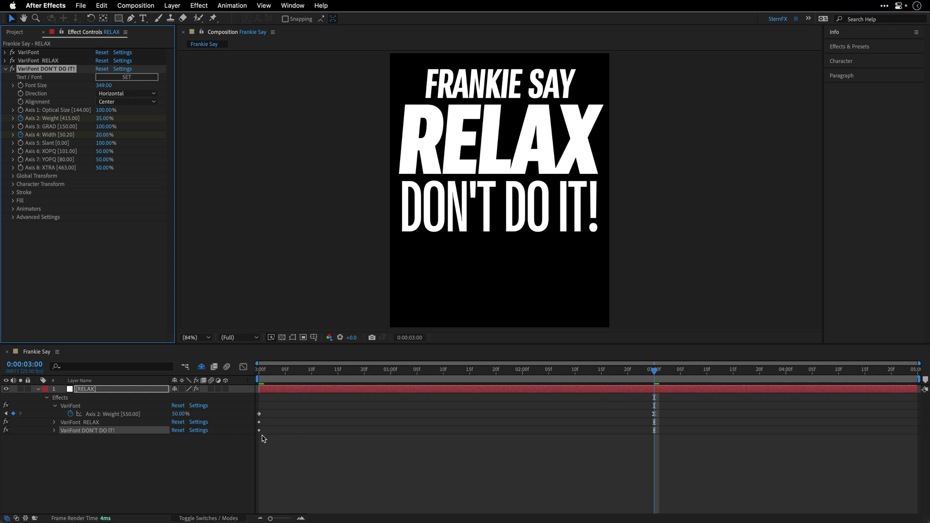
pyautogui.press('u')
pyautogui.press('u')
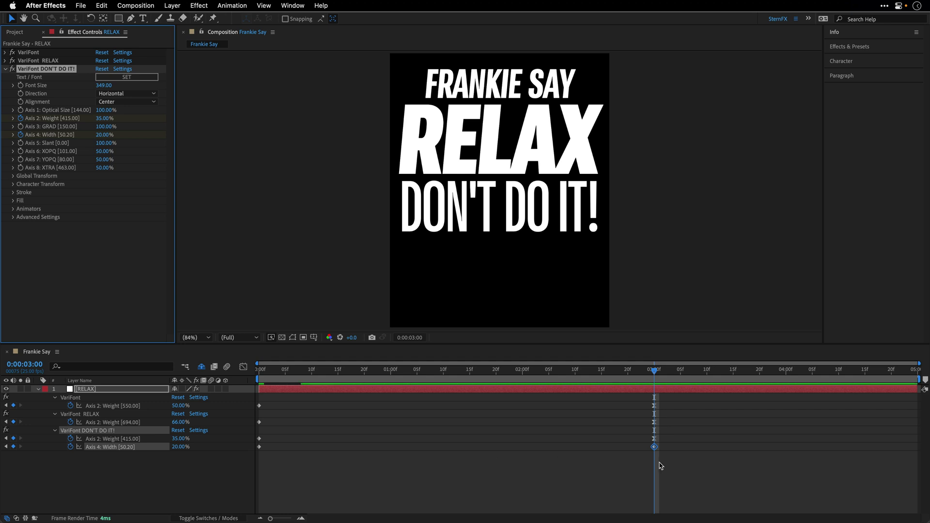
pyautogui.press('F9')
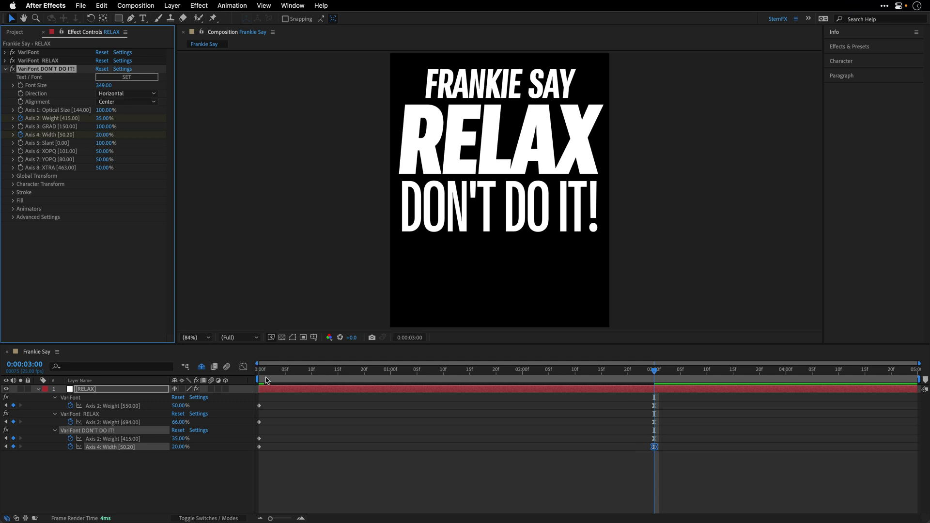
pyautogui.press('Home')
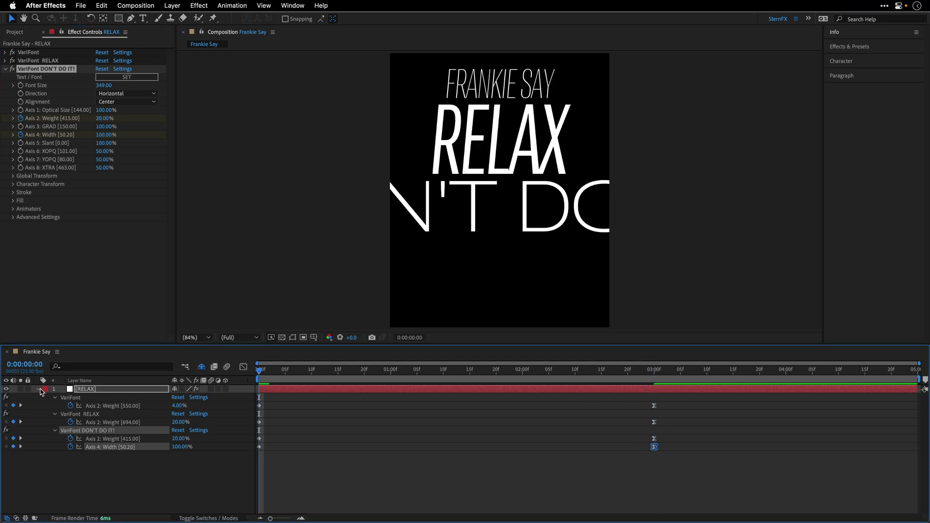
pyautogui.press('space')
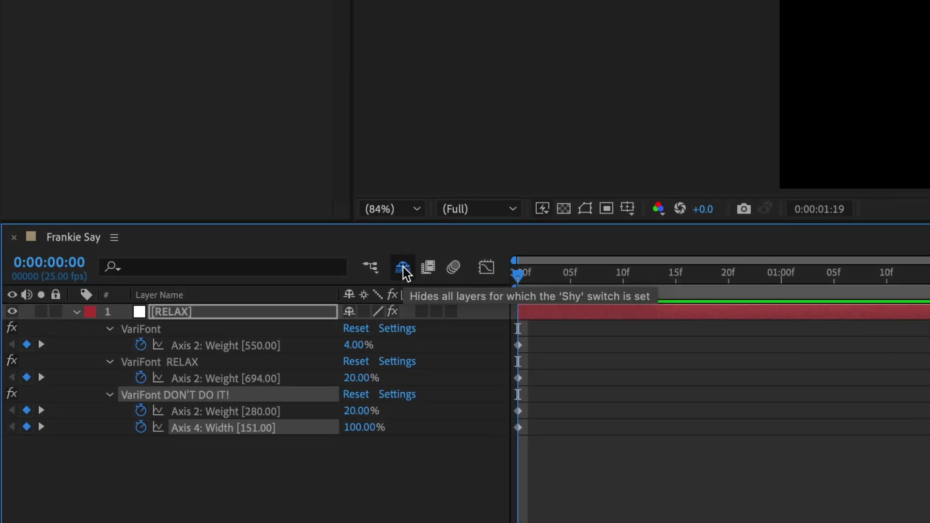
# - Unhide the shy FGTH Logo layer and add Adjustment Layer 1 on top
pyautogui.click(403, 269)
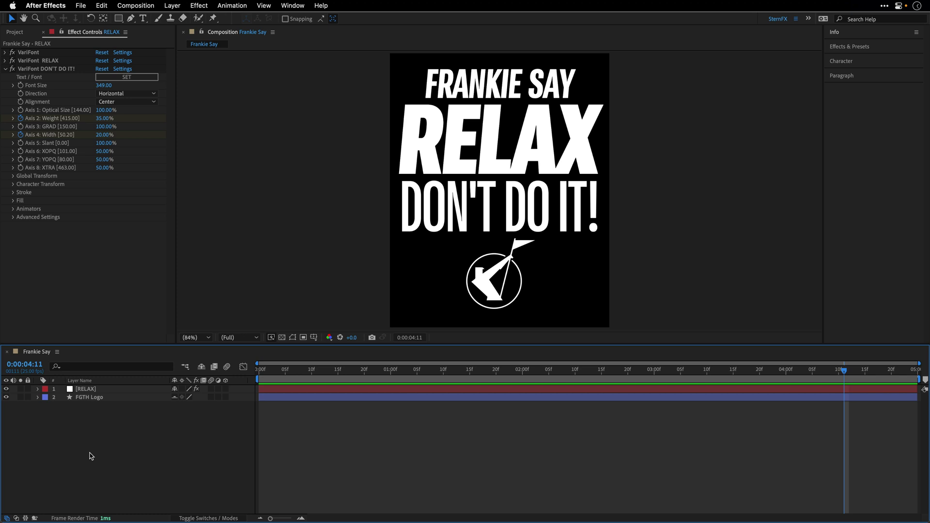
pyautogui.press('super+alt+y')
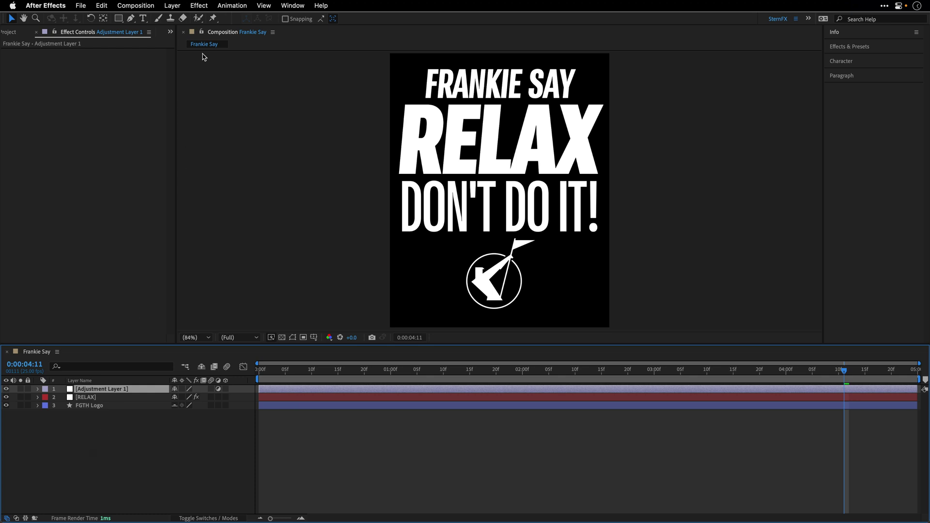
# - Apply the Channel effects Invert and Solid Composite to Adjustment Layer 1
pyautogui.click(201, 5)
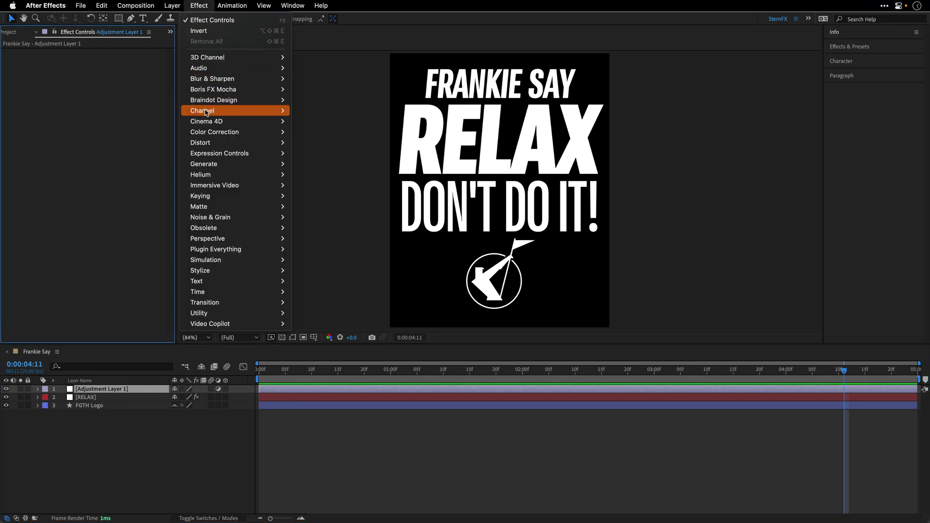
pyautogui.moveTo(205, 113)
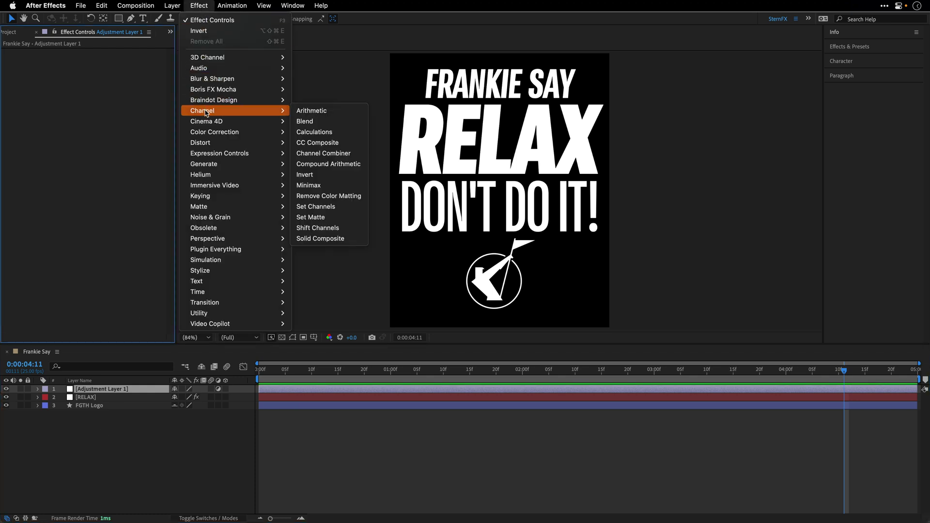
pyautogui.click(321, 175)
pyautogui.click(197, 6)
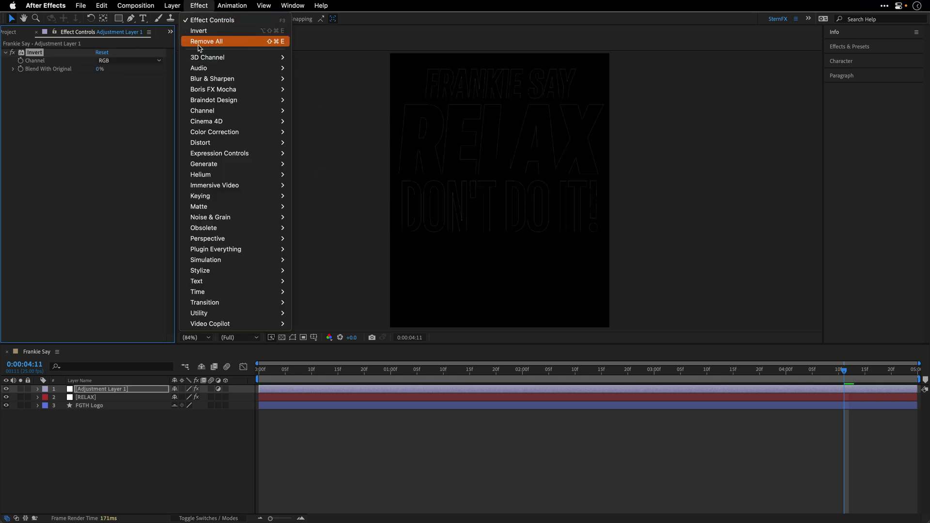
pyautogui.moveTo(204, 115)
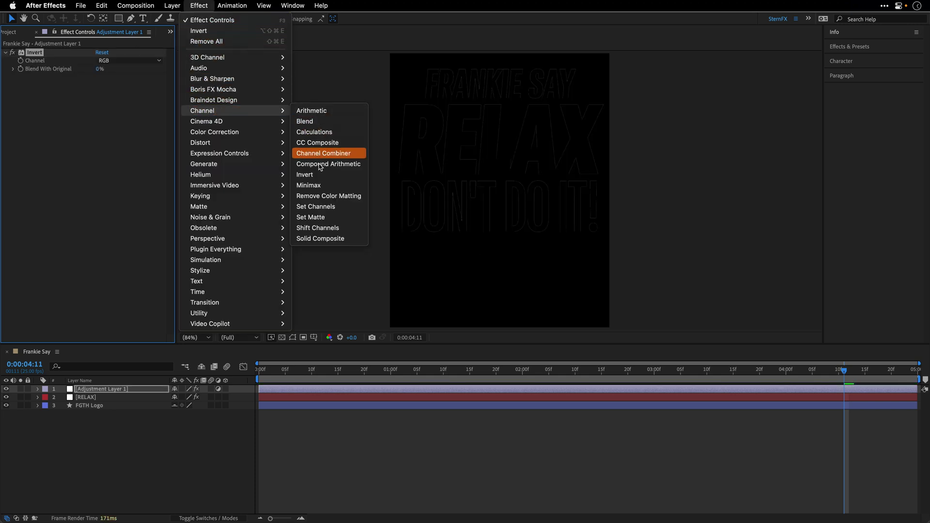
pyautogui.click(311, 244)
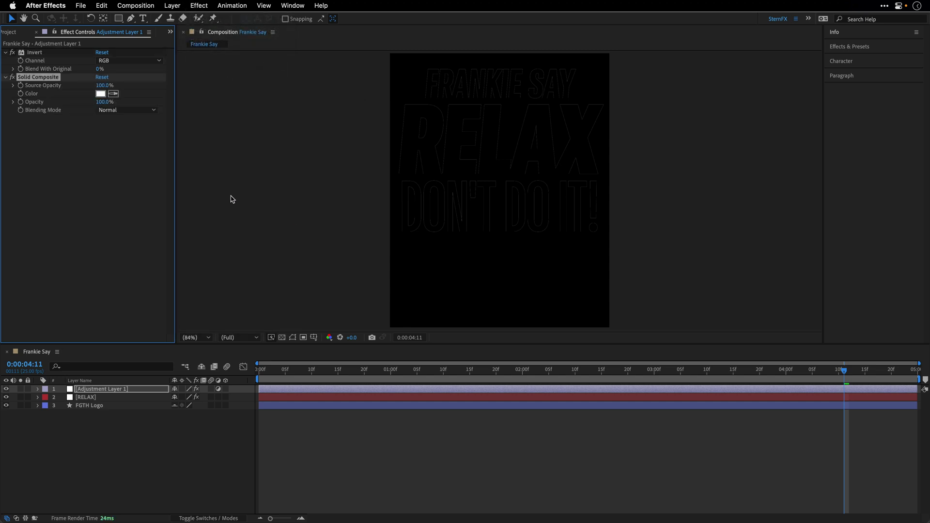
# - Preview the black-on-white poster animation full-screen from the start
pyautogui.press('pageup')
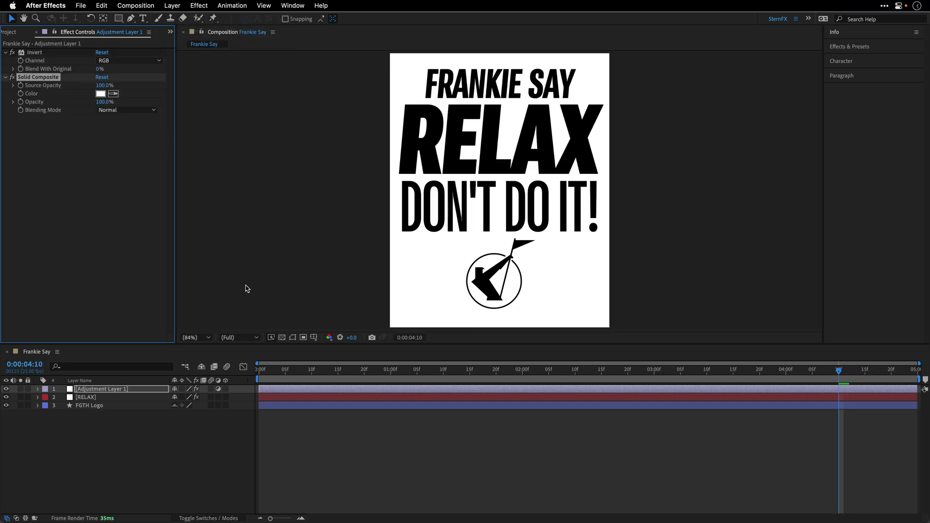
pyautogui.click(261, 370)
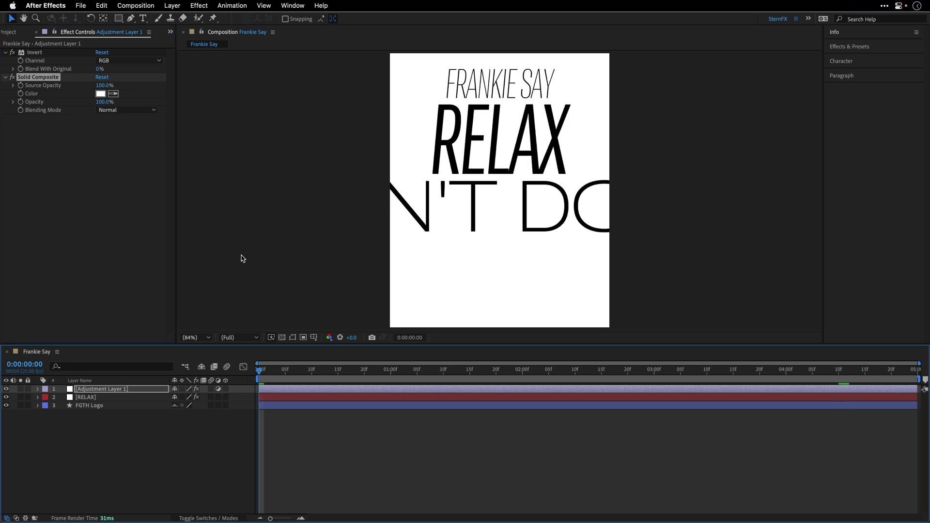
pyautogui.press('`')
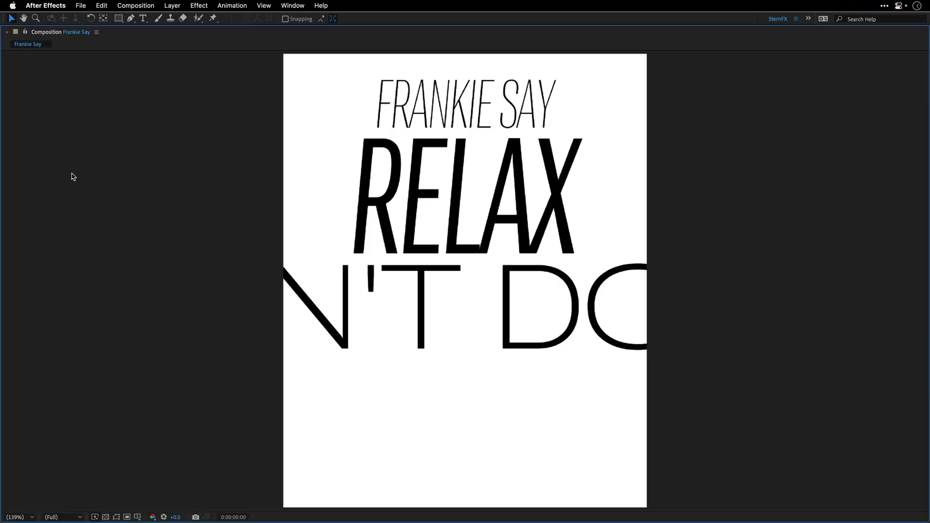
pyautogui.press('space')
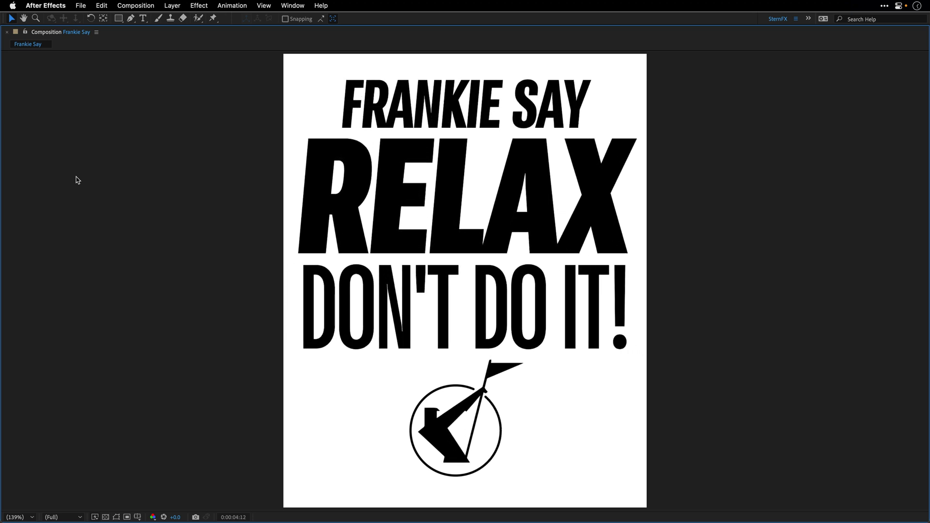
pyautogui.press('`')
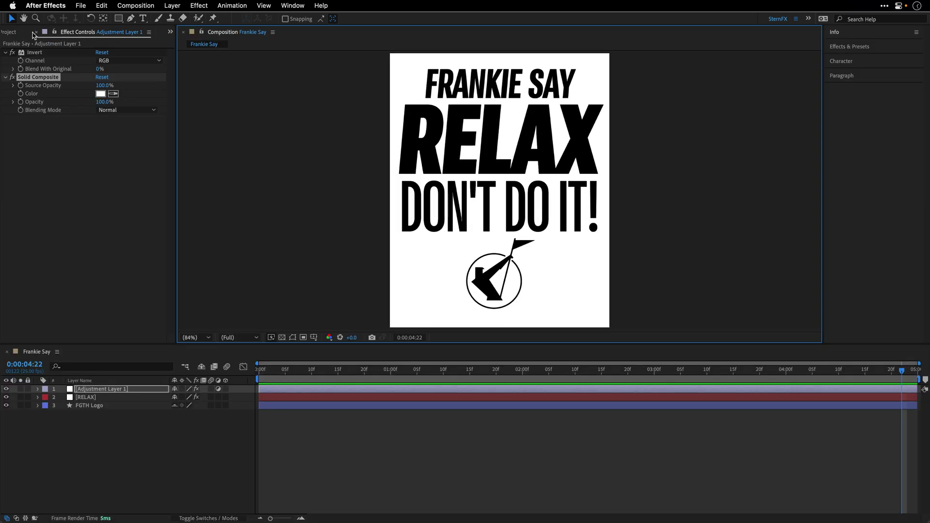
# - Open the Rage Hard composition from the Project panel and play it full-screen
pyautogui.click(14, 32)
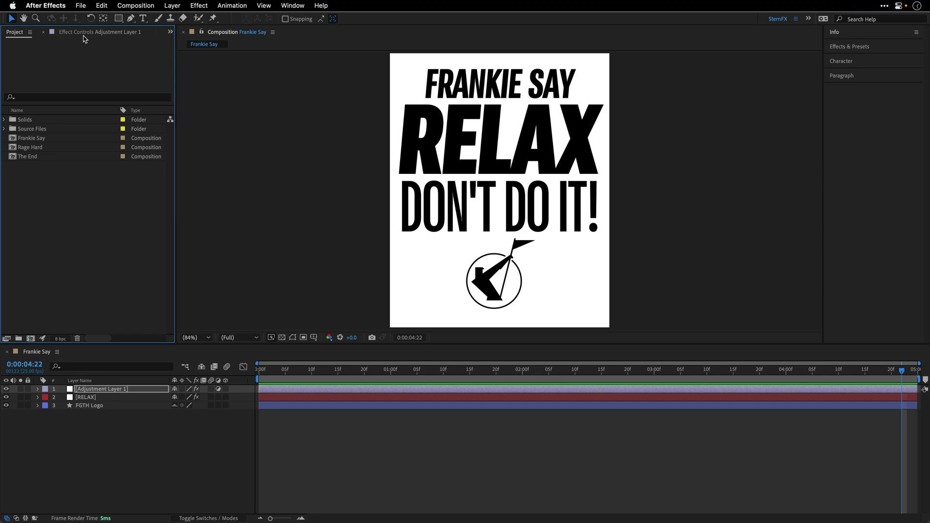
pyautogui.doubleClick(82, 147)
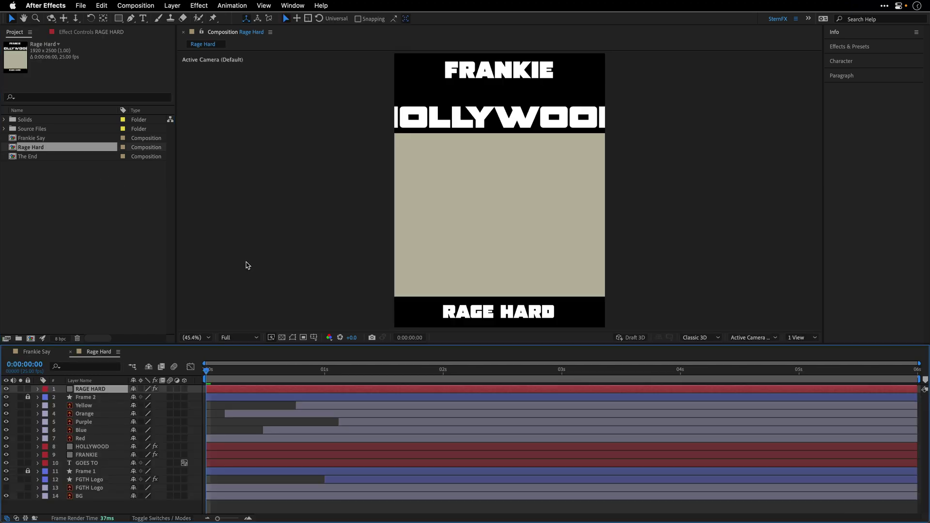
pyautogui.press('`')
pyautogui.press('space')
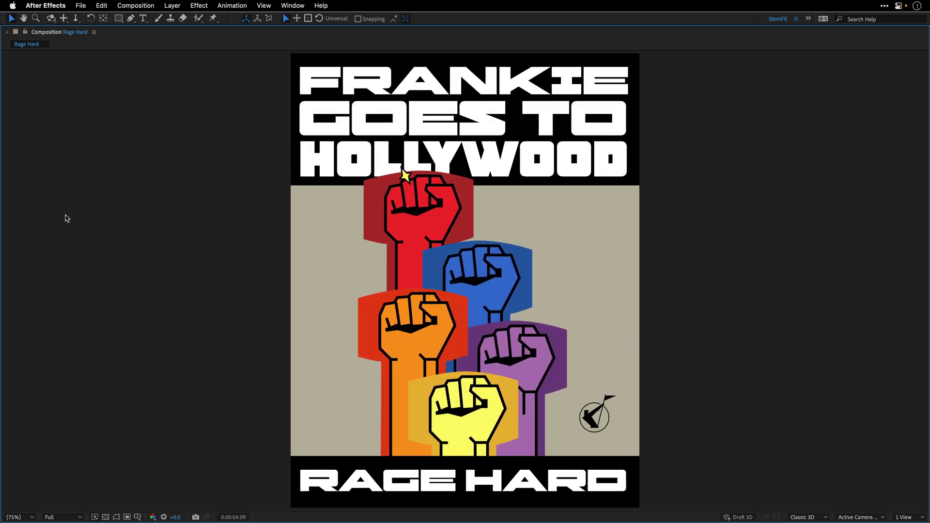
# - Stop the Rage Hard preview, restore the layout, and open The End composition
pyautogui.press('space')
pyautogui.press('`')
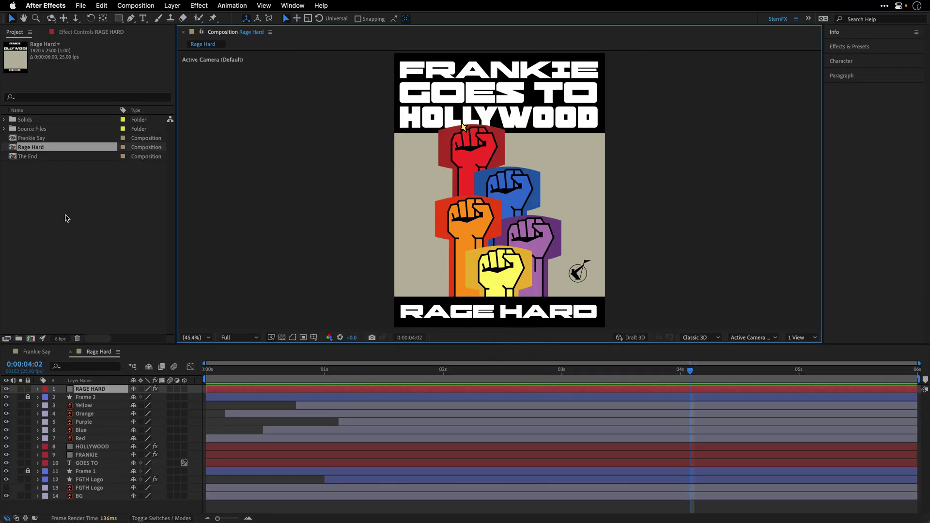
pyautogui.doubleClick(26, 157)
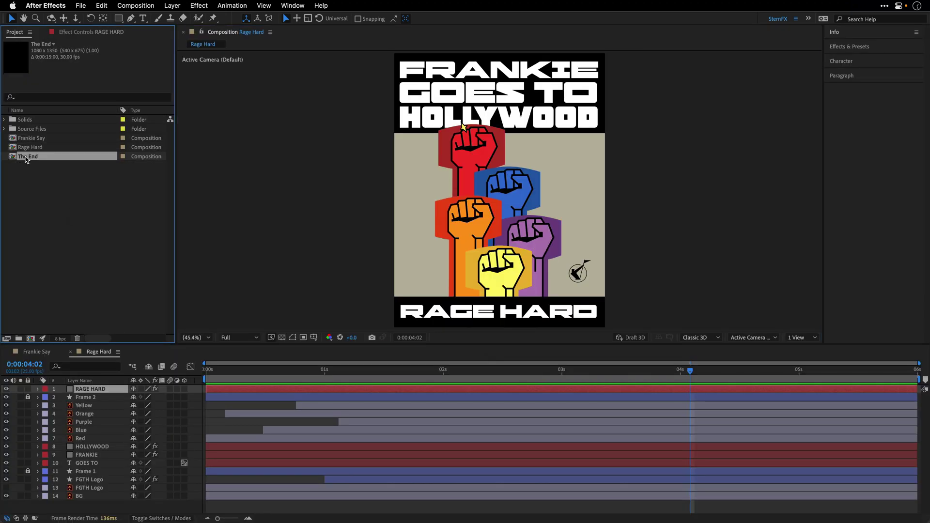